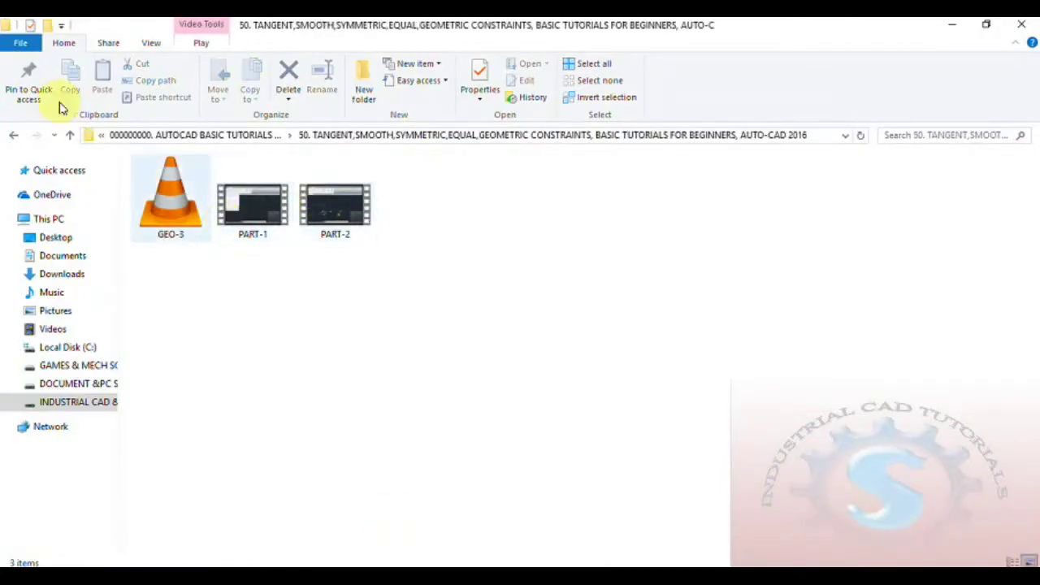
Open GEOMETRIC.dwg from the 49. PARALLEL... lesson folder in AutoCAD, then minimize Explorer.
left_click(14, 134)
left_click(264, 161)
double_click(264, 161)
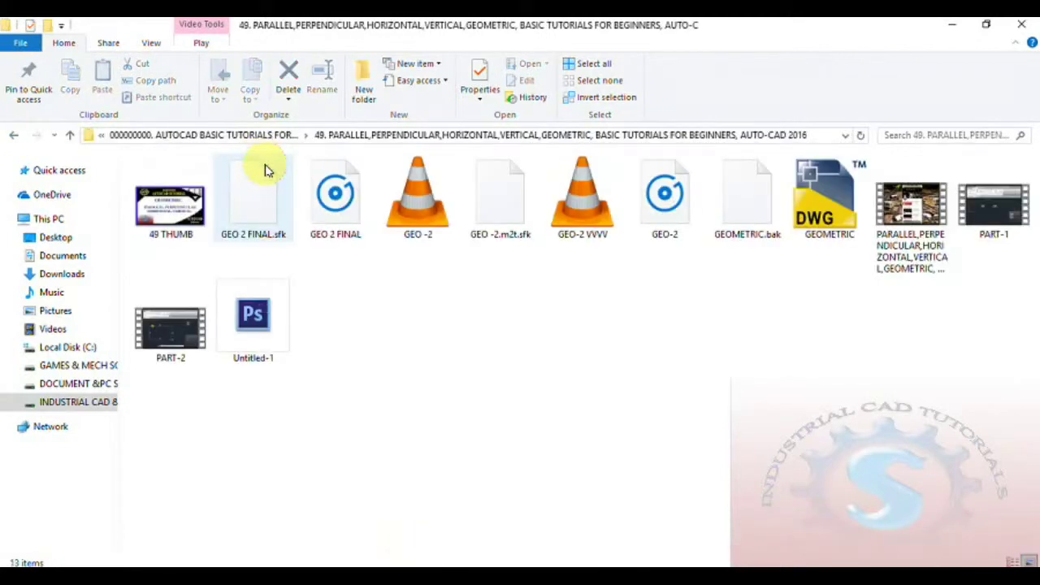
left_click(821, 203)
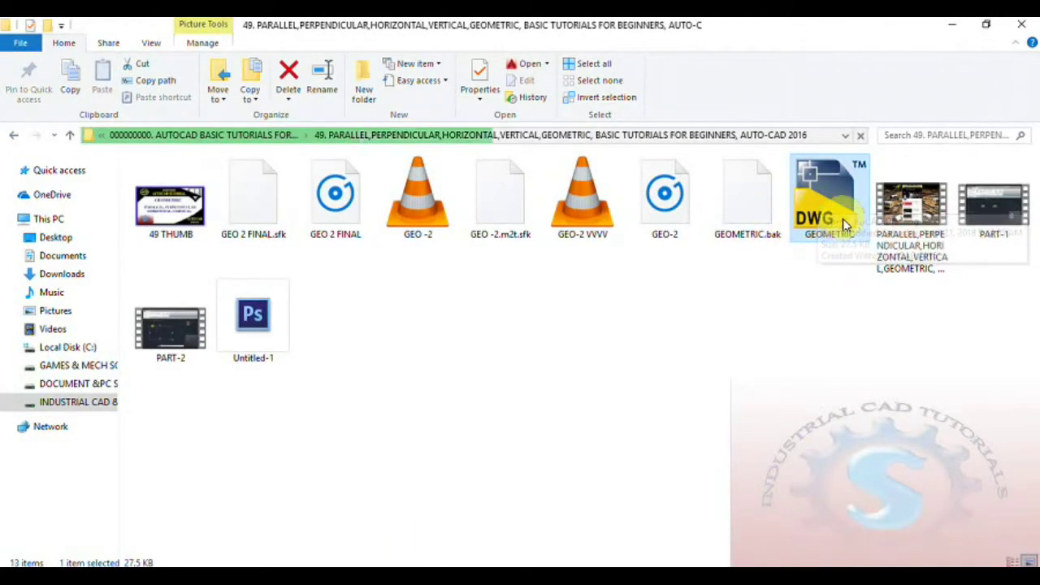
double_click(840, 215)
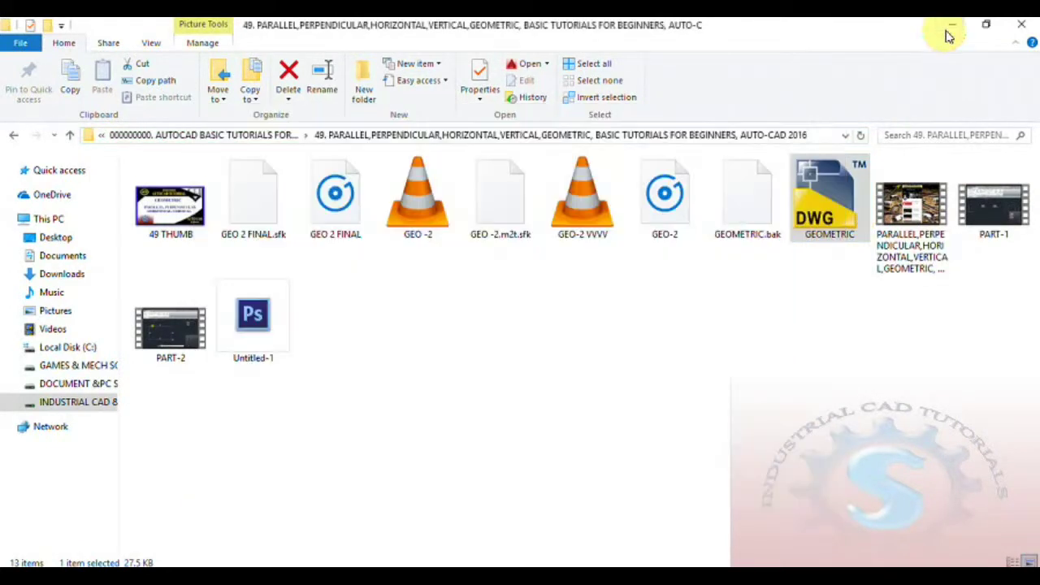
left_click(949, 26)
mouse_move(429, 579)
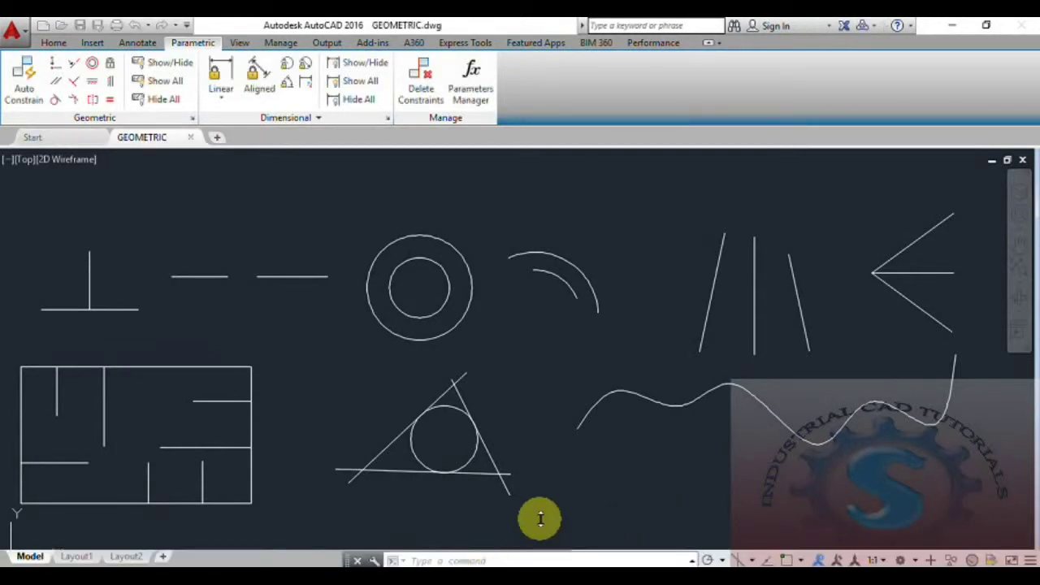
Cancel the stray selection window started in the drawing area.
left_click(654, 429)
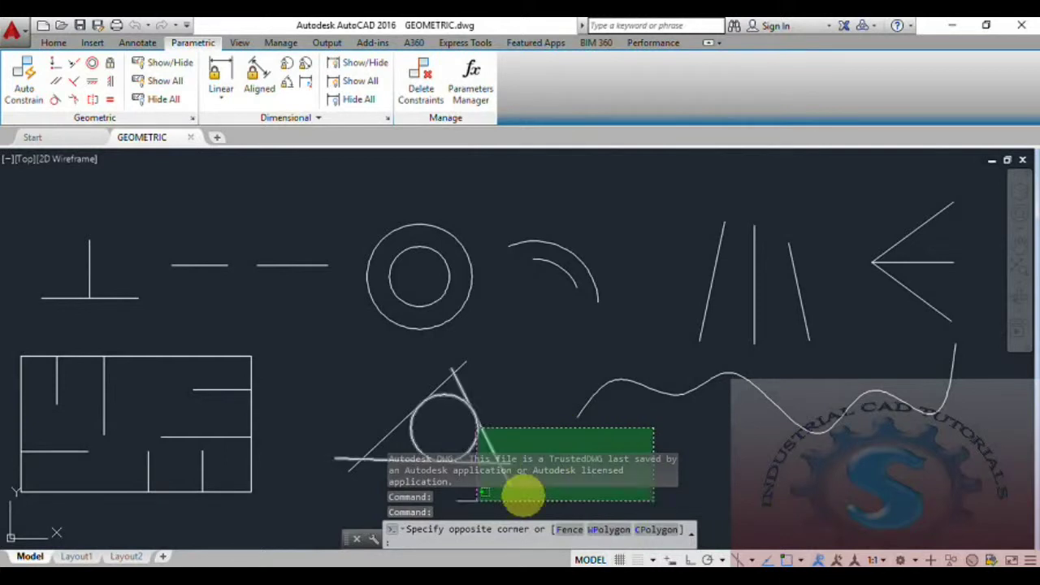
key("Escape")
key("Escape")
key("Escape")
scroll(568, 443, "down", 4)
scroll(560, 439, "up", 4)
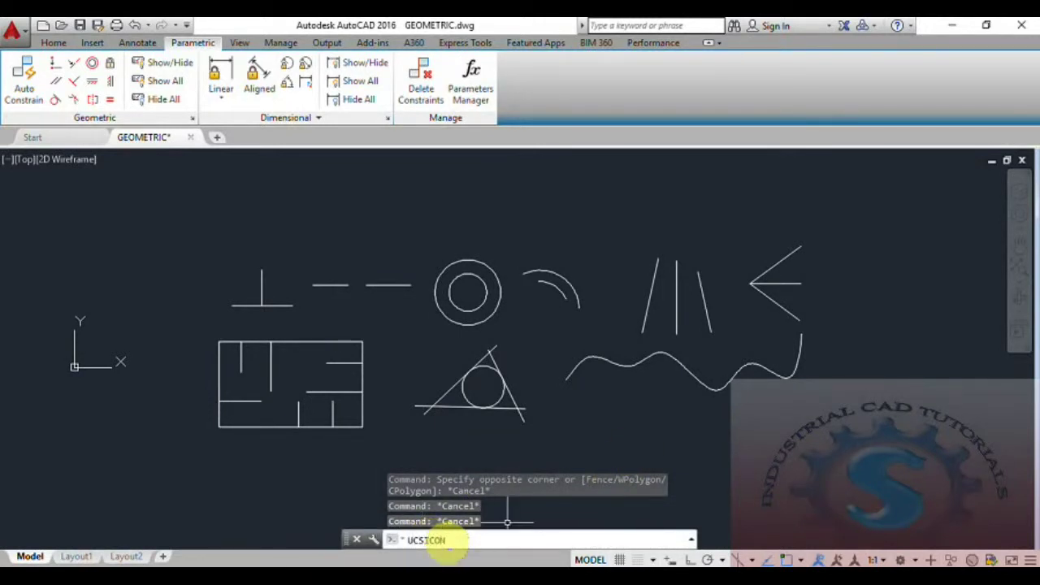
Set UCSICON to No so the icon stays in the lower-left corner, then adjust the view.
key("Return")
type("no")
key("Return")
scroll(559, 408, "up", 2)
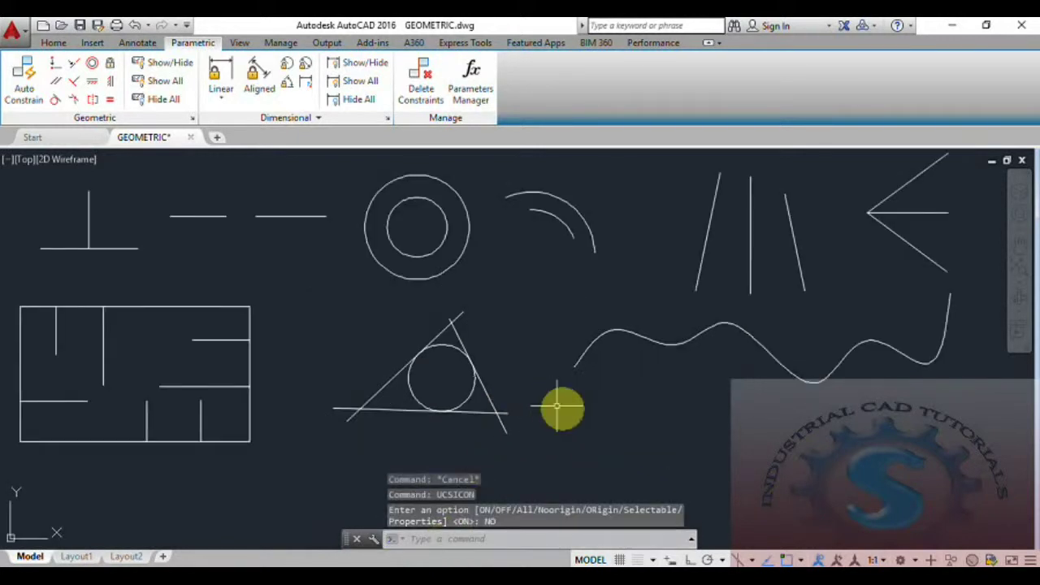
scroll(561, 419, "down", 3)
scroll(563, 430, "up", 3)
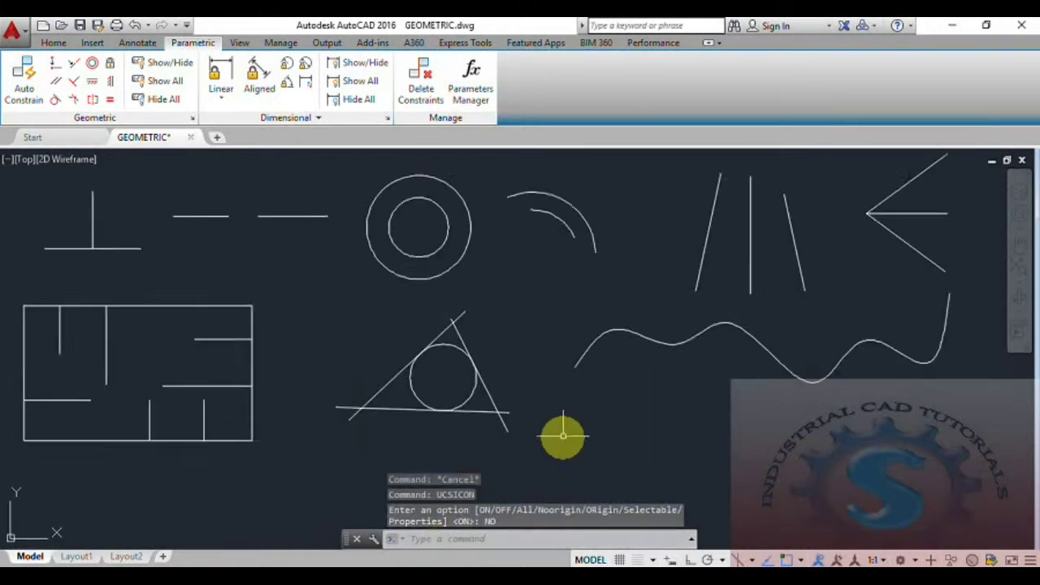
mouse_move(563, 437)
middle_mouse_down()
mouse_move(553, 452)
mouse_move(603, 447)
mouse_move(590, 451)
middle_mouse_up()
scroll(560, 454, "down", 3)
scroll(557, 453, "up", 3)
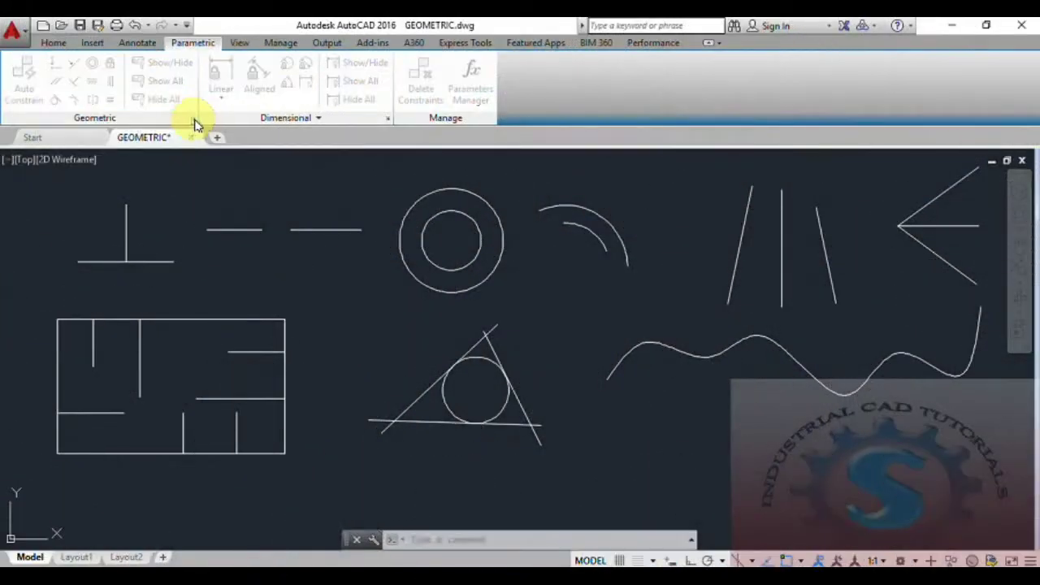
left_click(193, 118)
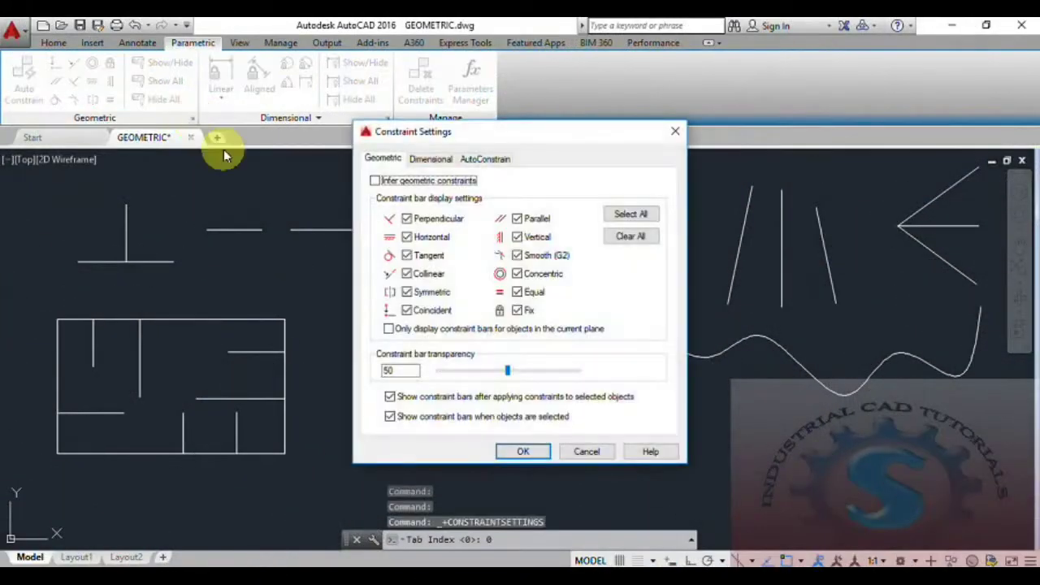
left_click(441, 161)
left_click(489, 161)
left_click(673, 135)
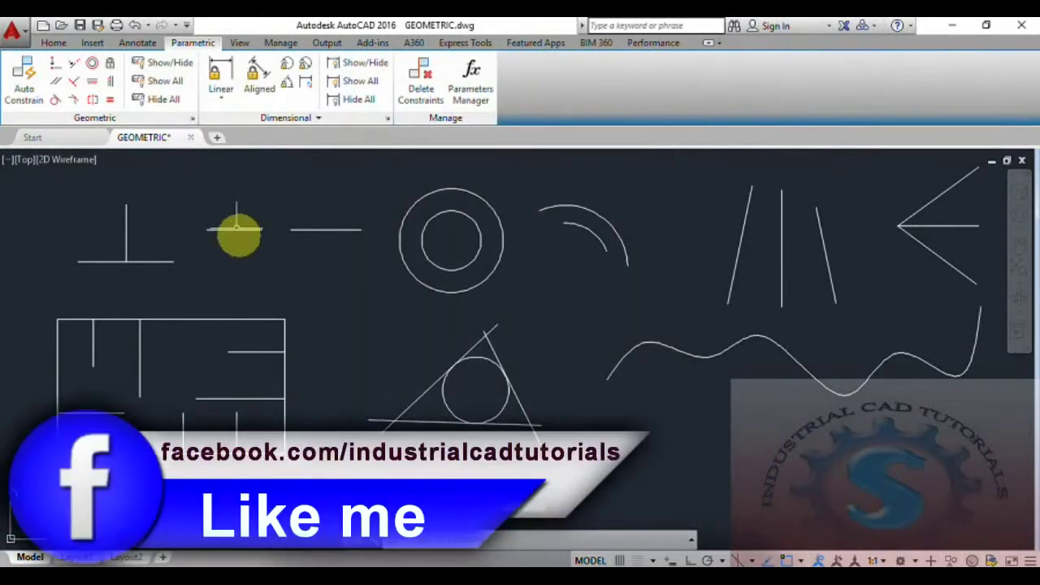
mouse_move(531, 374)
middle_mouse_down()
mouse_move(526, 390)
mouse_move(517, 379)
middle_mouse_up()
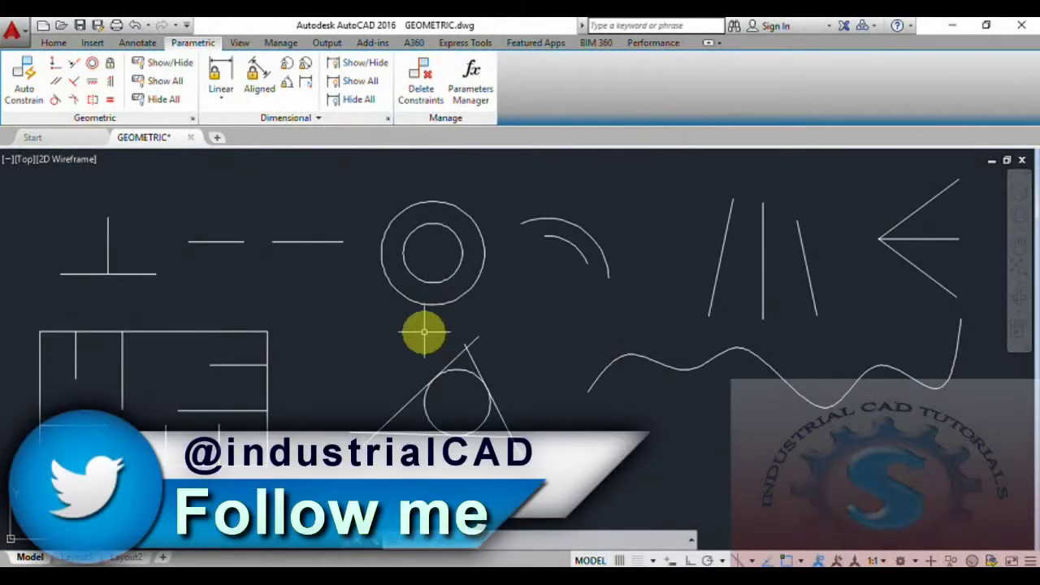
Run Auto Constrain with a crossing window enclosing all 28 sketch objects.
left_click(31, 98)
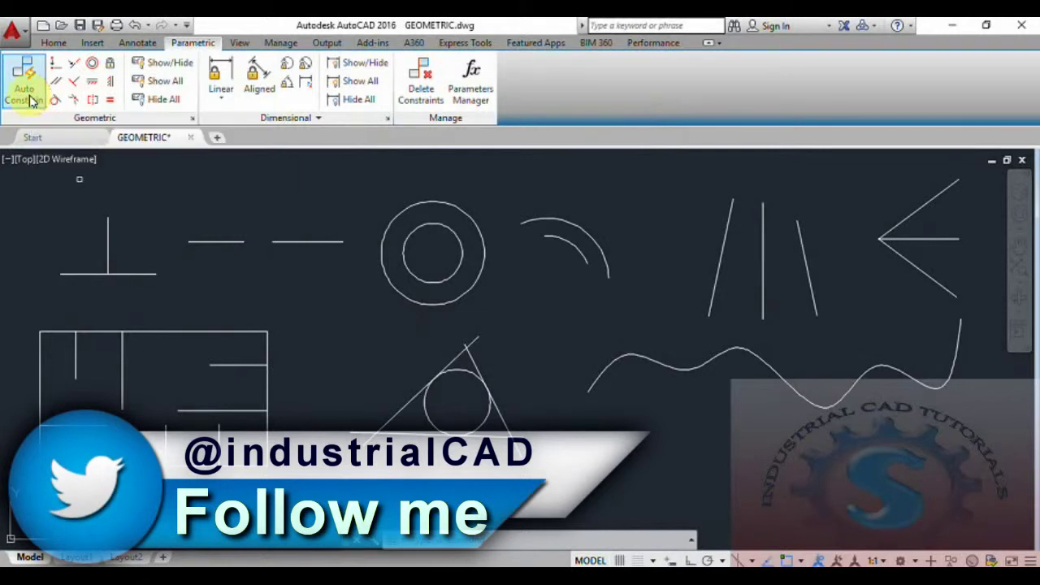
scroll(511, 372, "down", 2)
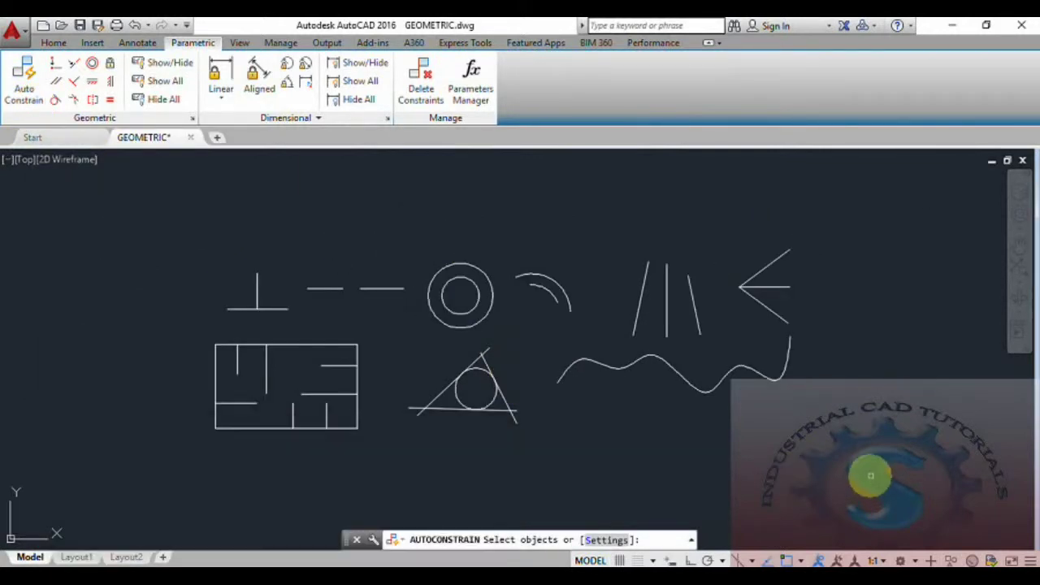
left_click(867, 471)
left_click(177, 237)
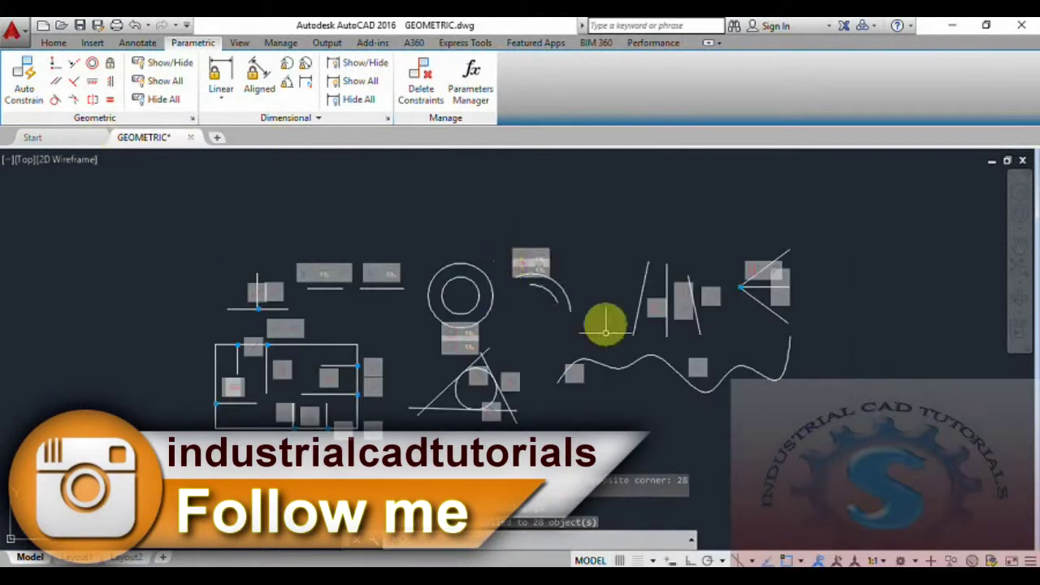
scroll(569, 427, "up", 3)
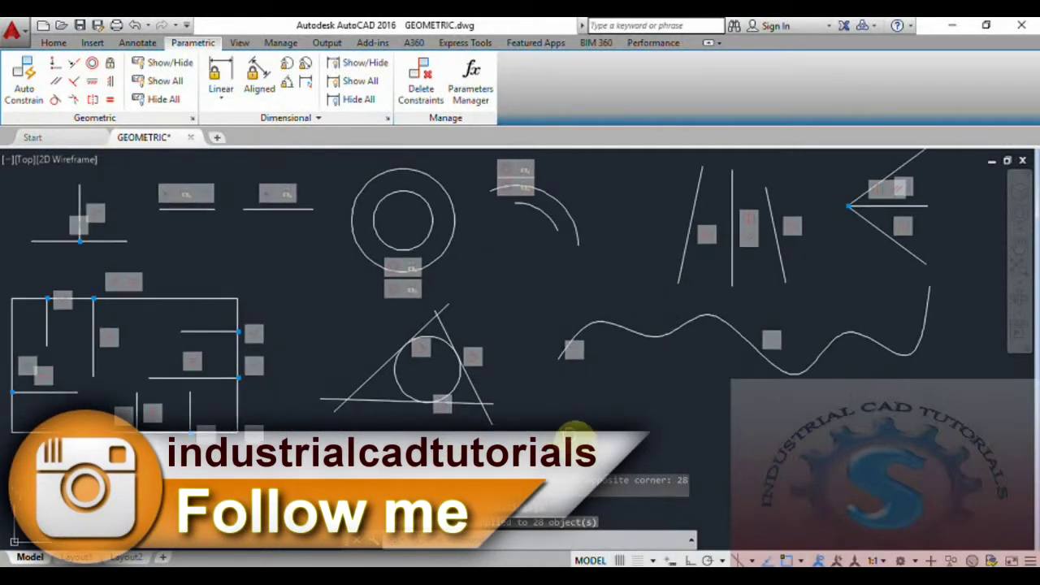
scroll(685, 429, "up", 1)
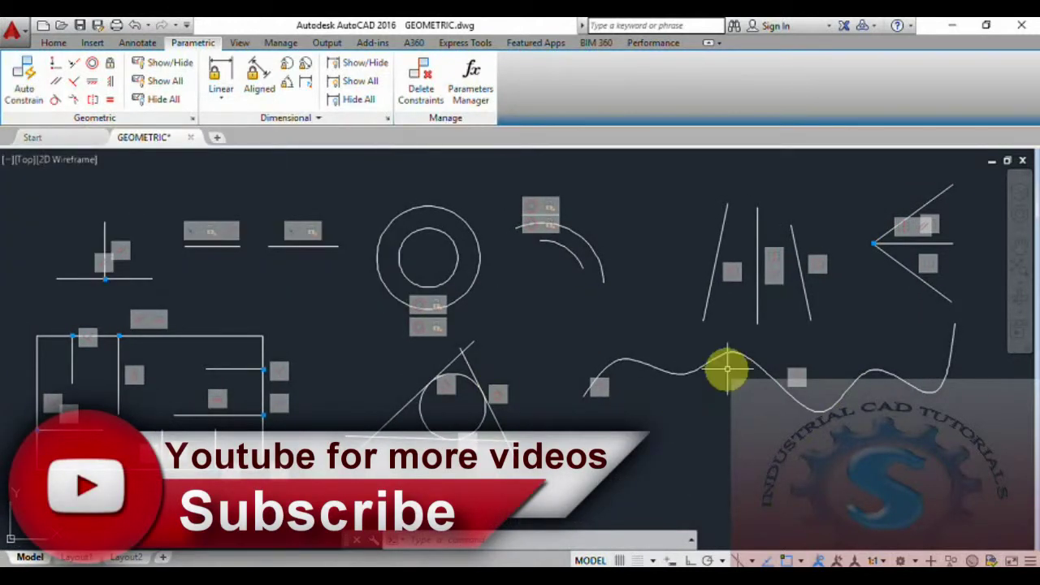
left_click(172, 64)
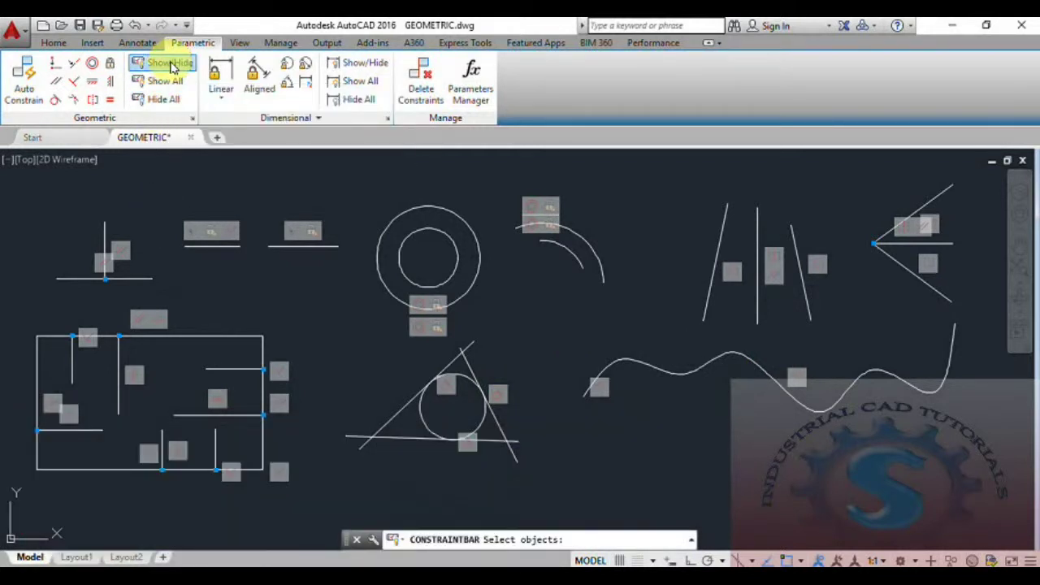
left_click(172, 64)
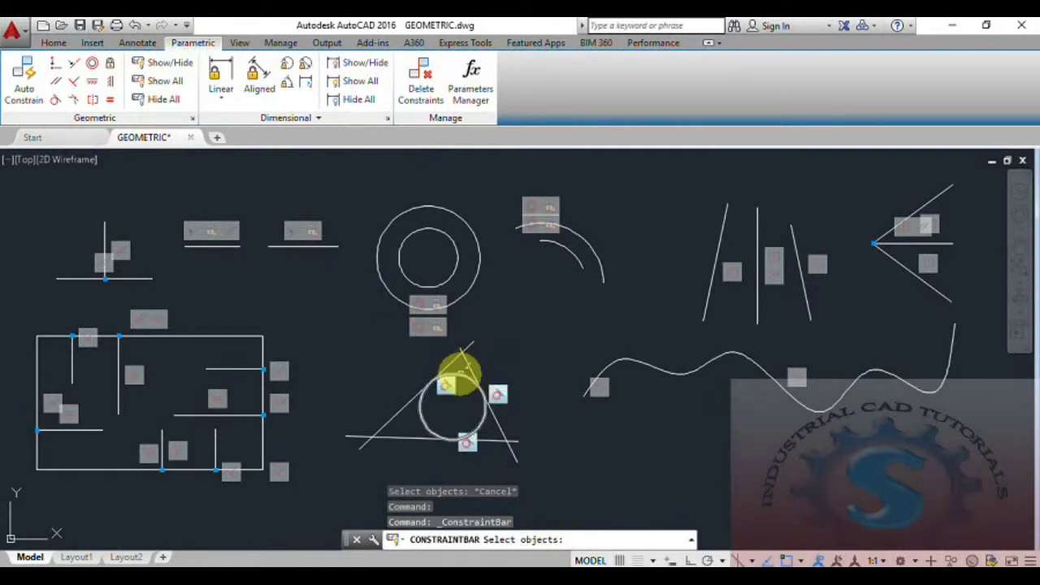
left_click(461, 372)
left_click(469, 368)
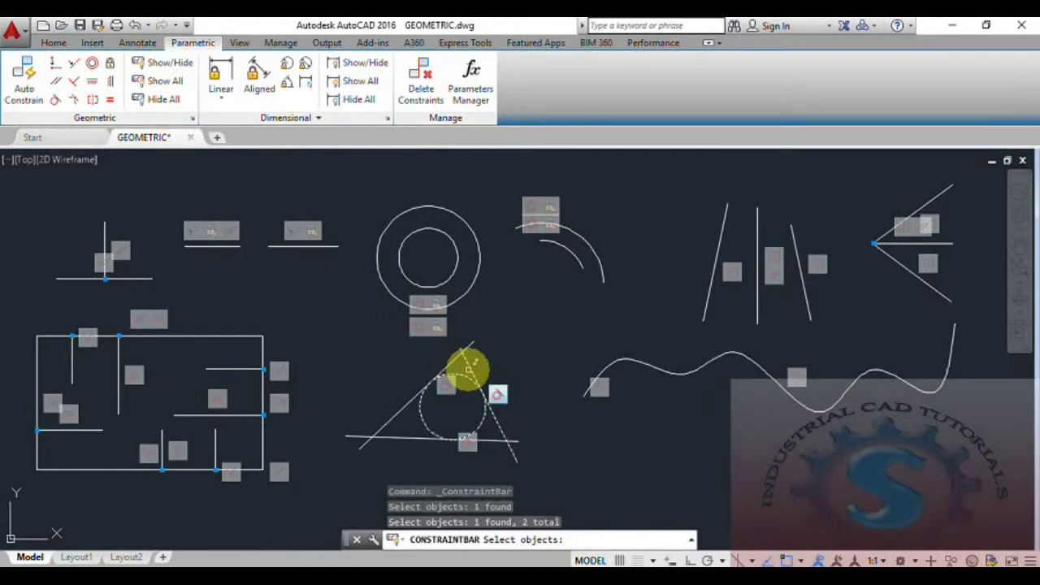
key("Return")
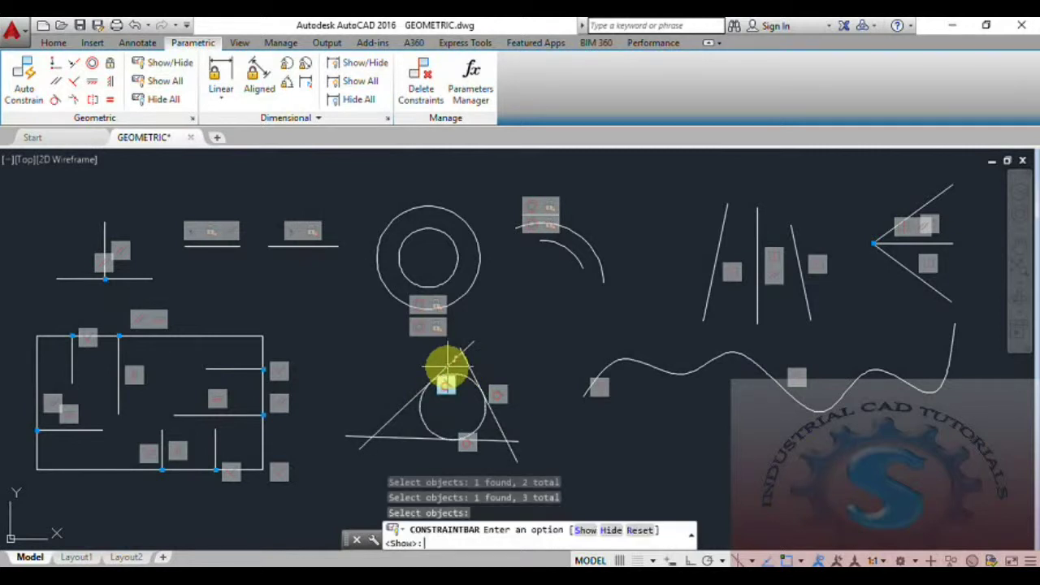
left_click(610, 533)
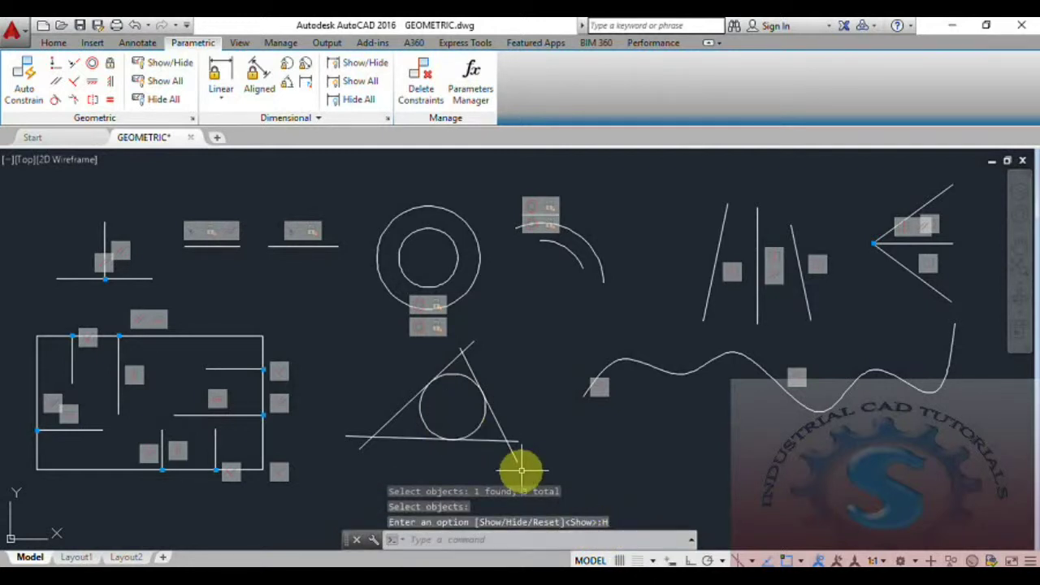
key("ctrl+z")
key("ctrl+z")
key("ctrl+z")
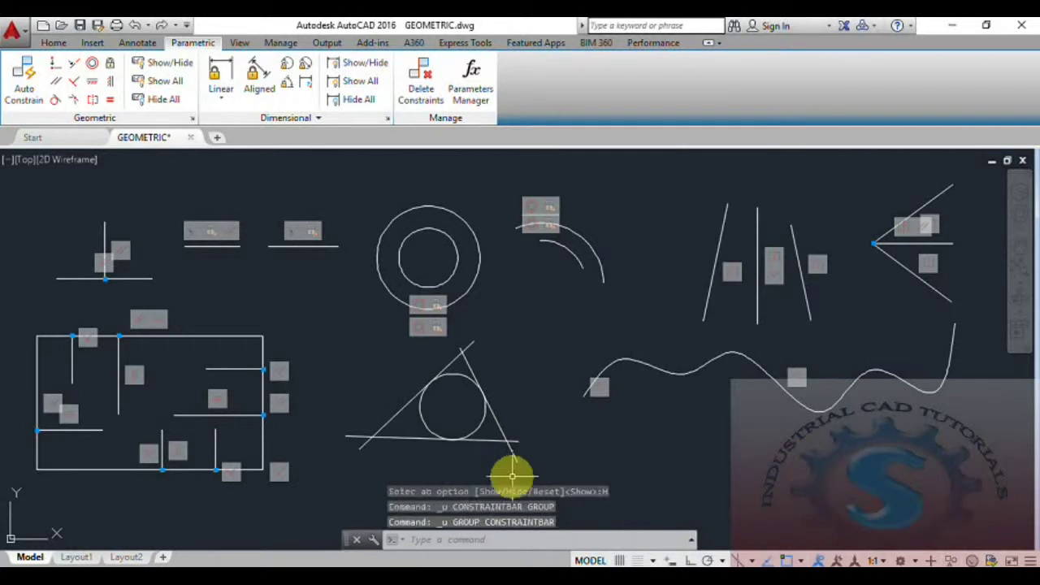
key("Escape")
key("Escape")
middle_click_drag(620, 469, 610, 476)
left_click(525, 456)
left_click(395, 365)
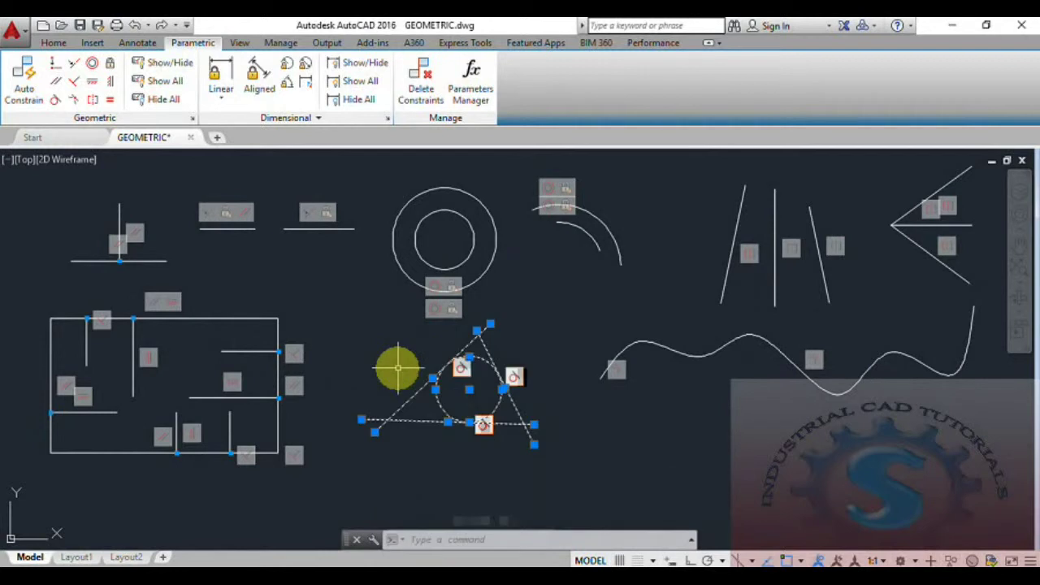
left_click(24, 81)
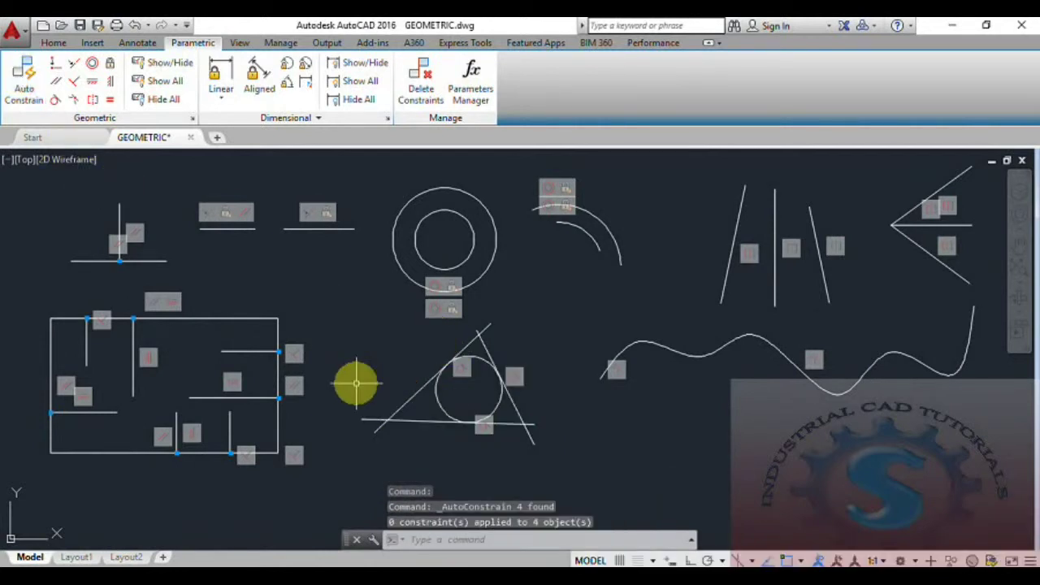
middle_click_drag(353, 383, 318, 395)
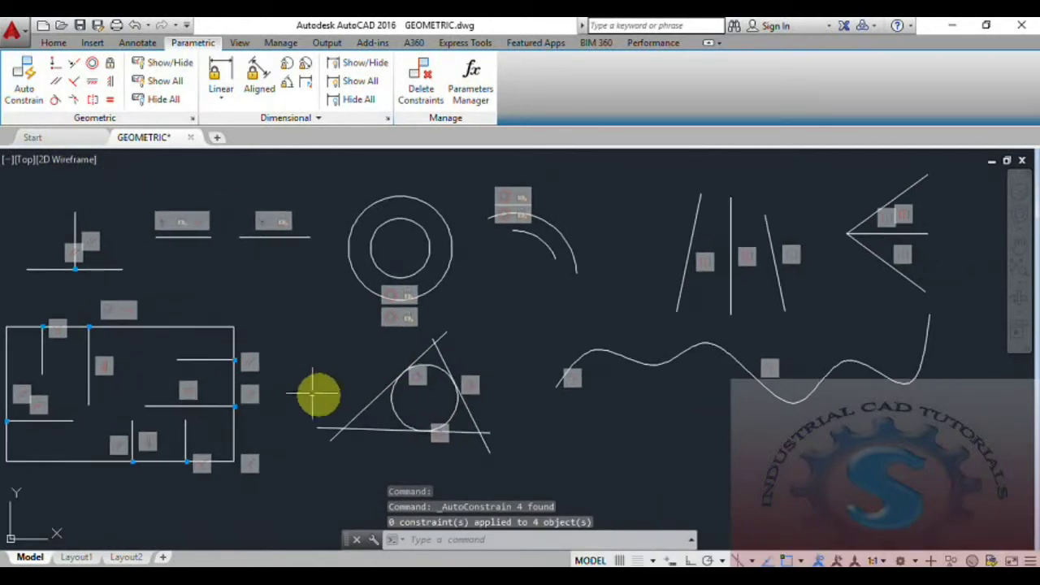
left_click(174, 63)
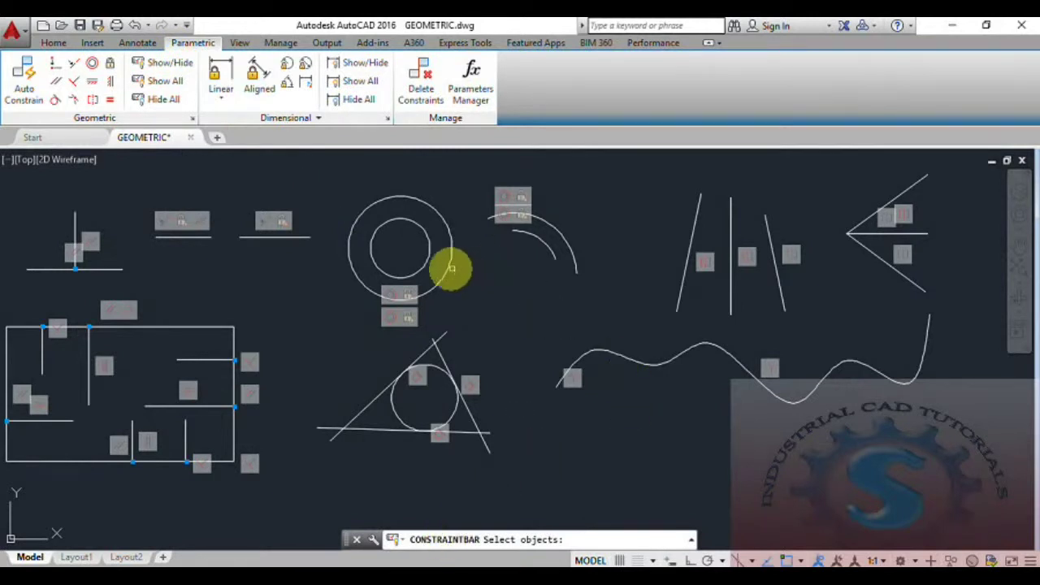
left_click(452, 264)
left_click(430, 253)
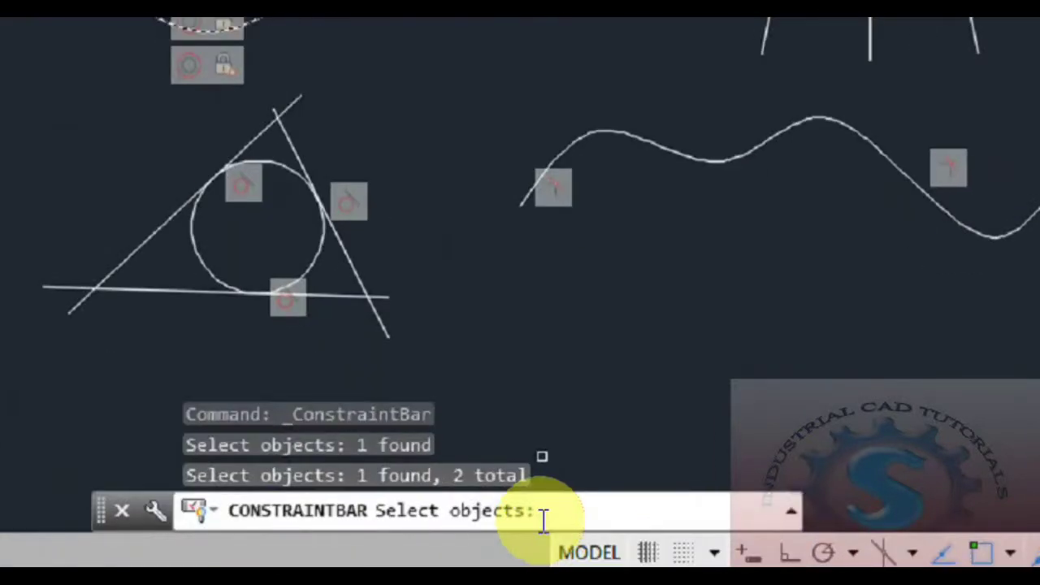
key("Return")
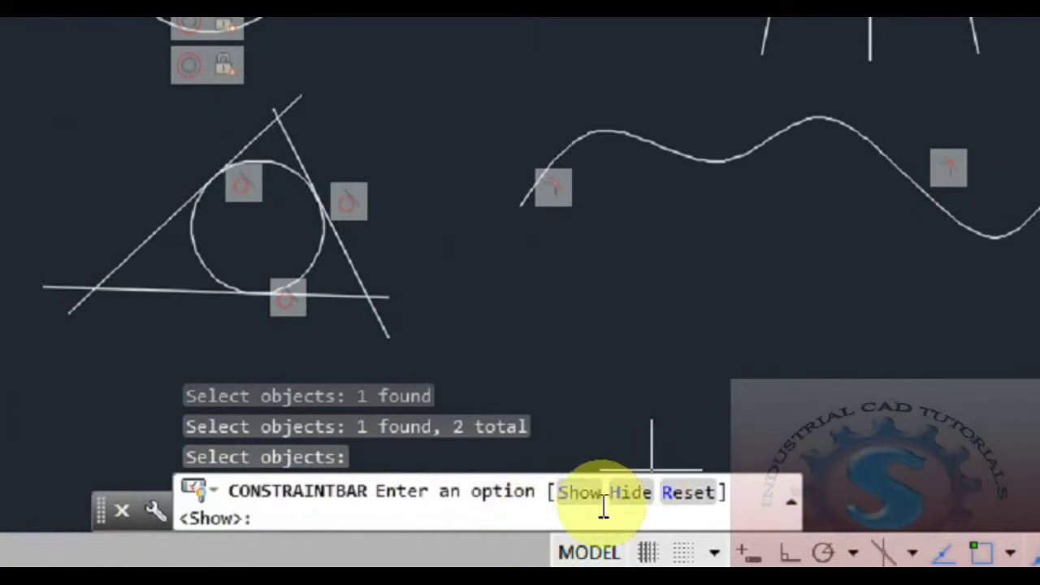
left_click(628, 496)
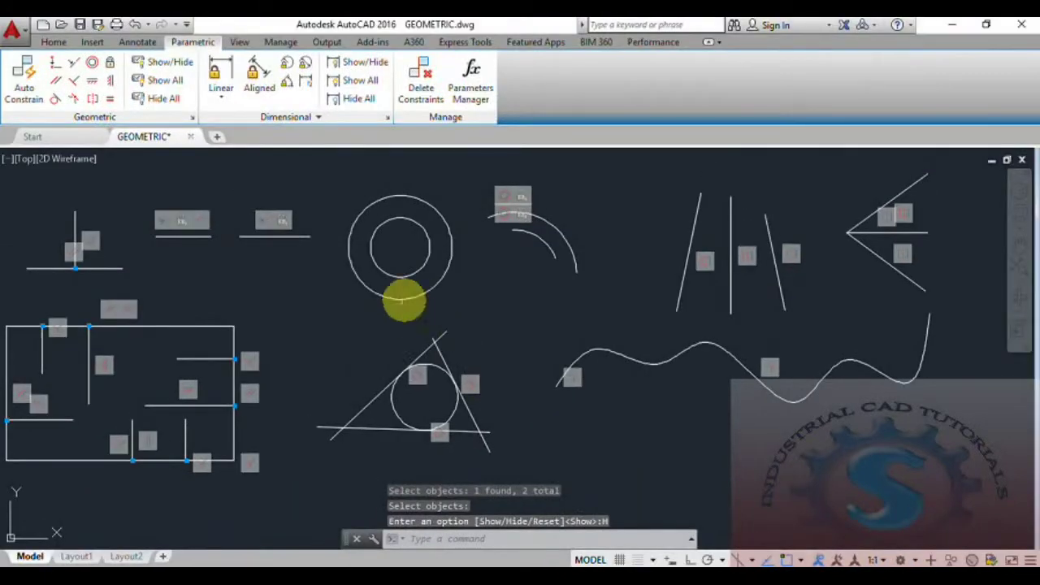
left_click(439, 303)
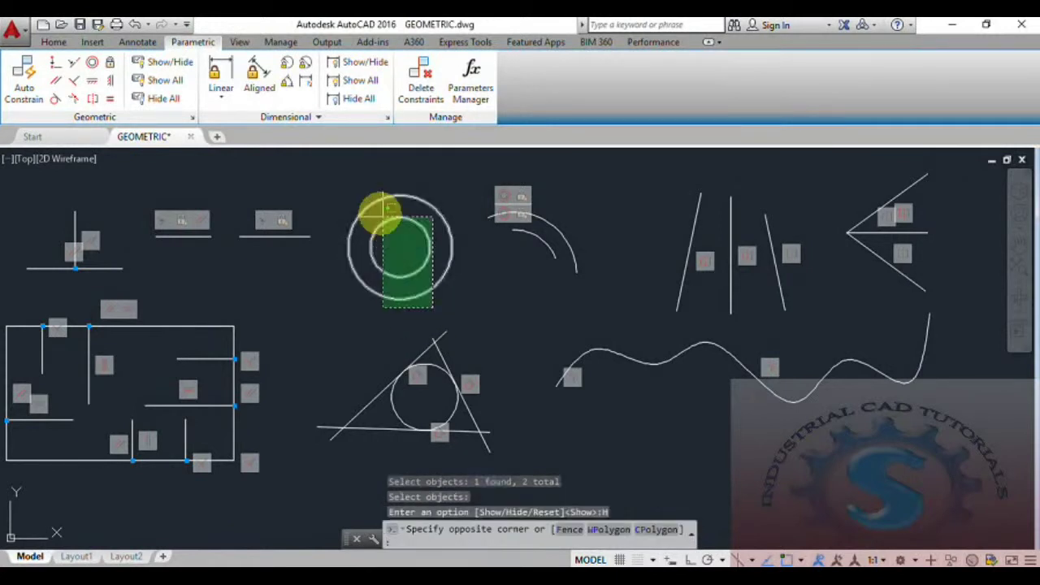
left_click(374, 220)
left_click(23, 82)
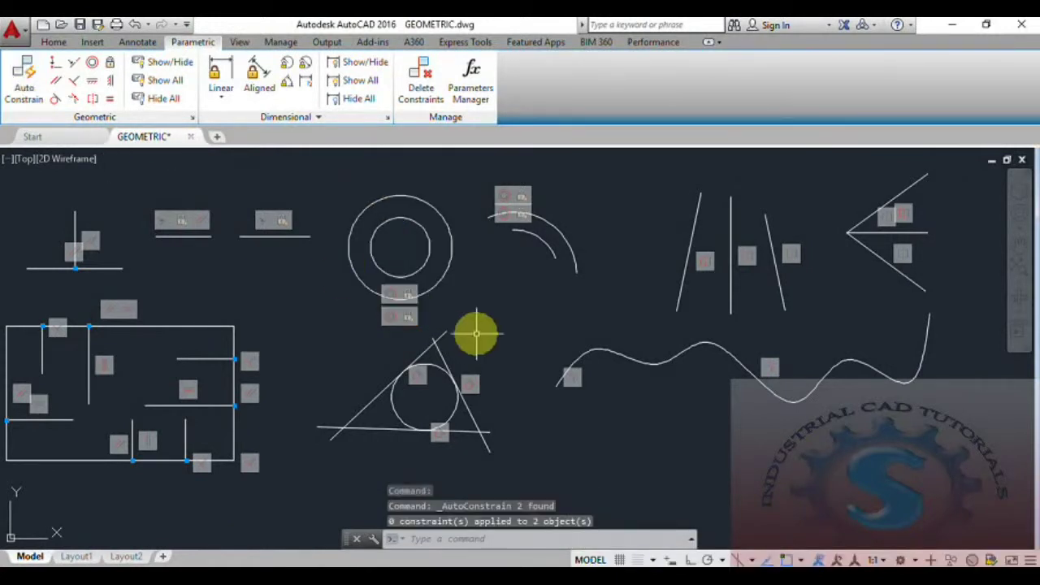
mouse_move(477, 330)
middle_mouse_down()
mouse_move(432, 334)
mouse_move(455, 372)
middle_mouse_up()
scroll(413, 365, "down", 4)
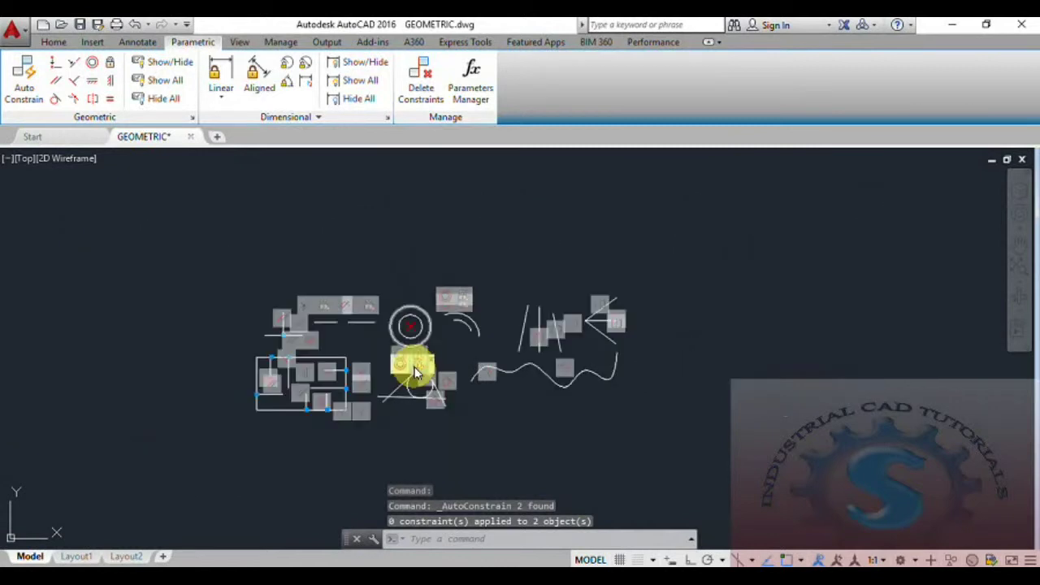
scroll(408, 361, "up", 4)
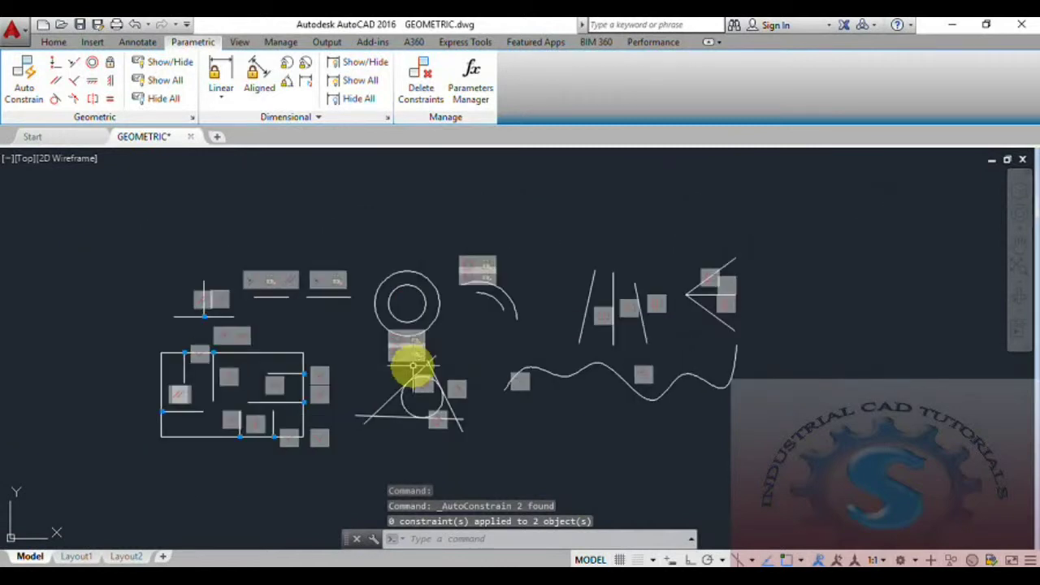
left_click(156, 84)
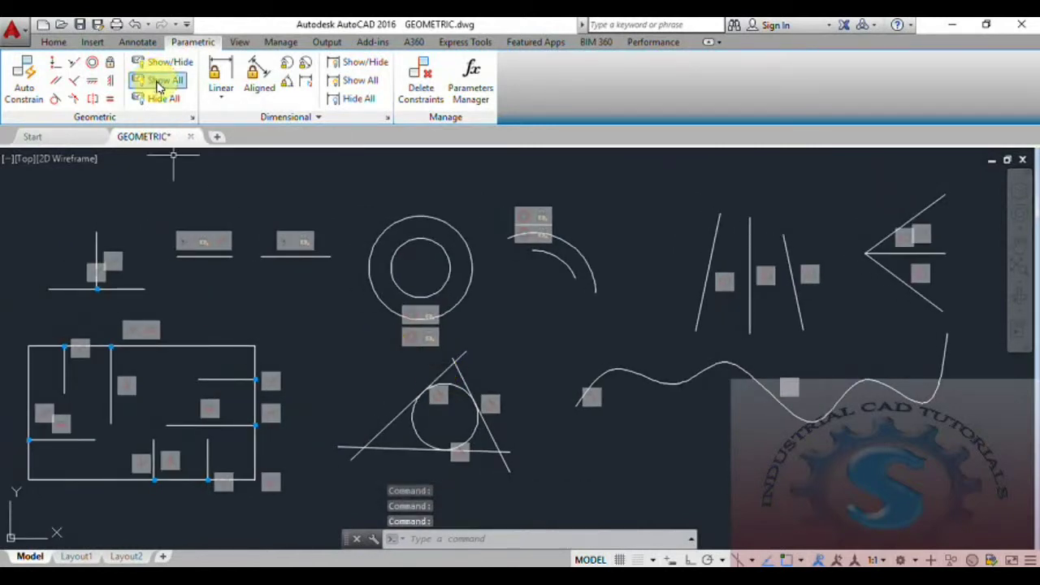
left_click(162, 99)
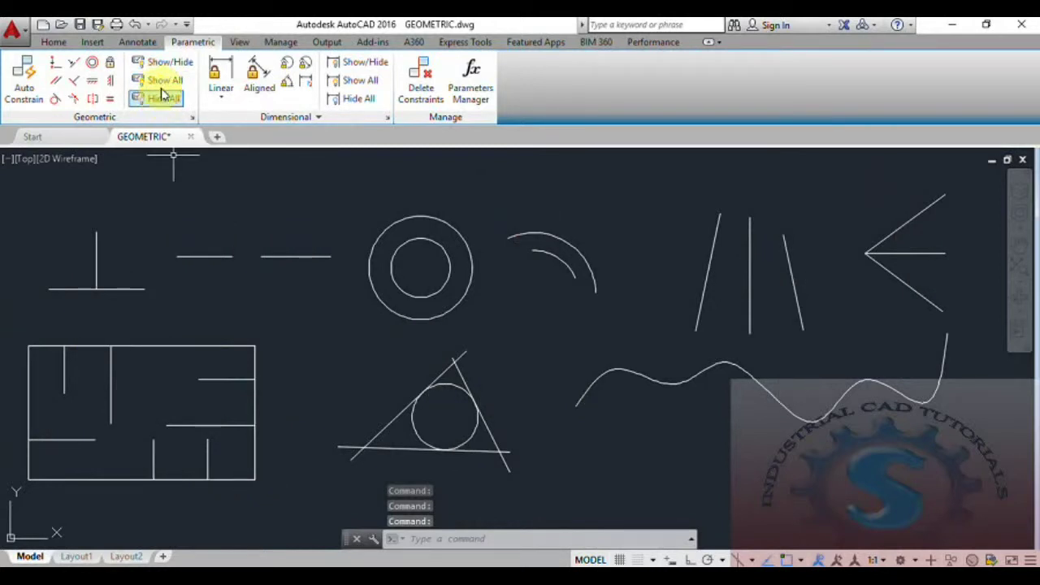
left_click(163, 82)
left_click(163, 98)
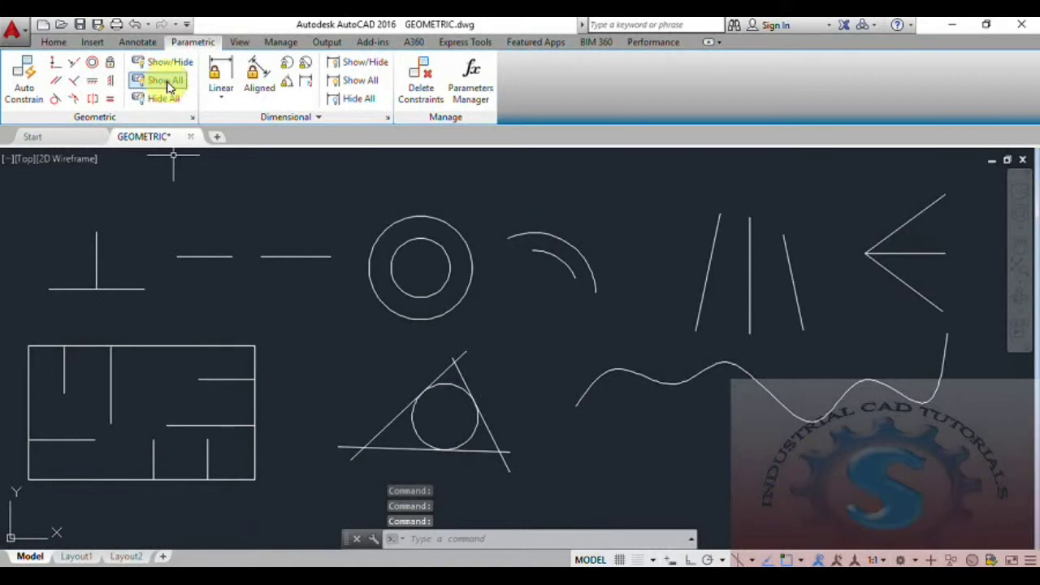
left_click(162, 81)
left_click(164, 98)
left_click(163, 81)
left_click(162, 98)
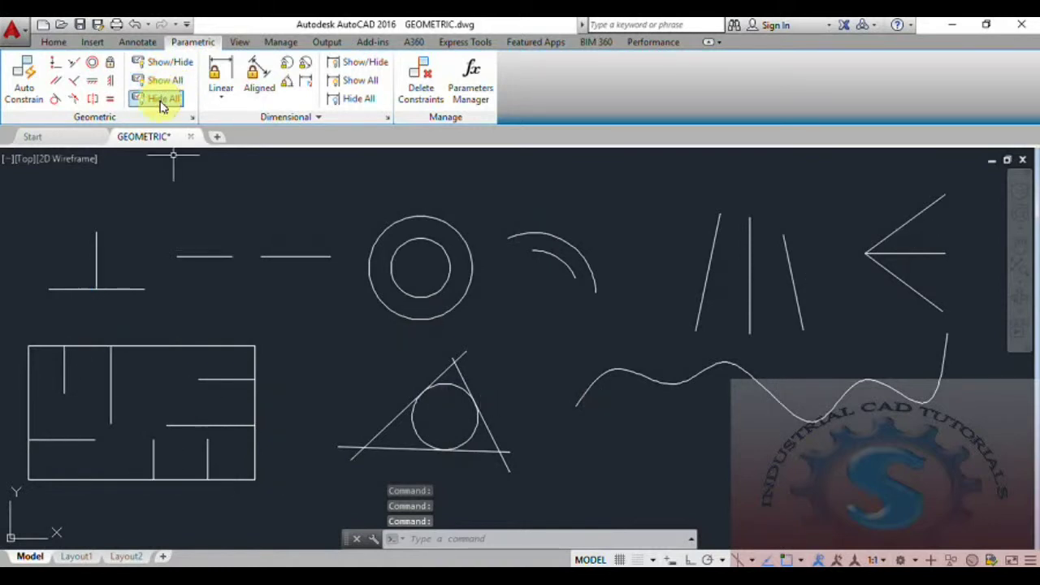
left_click(167, 81)
scroll(371, 278, "down", 1)
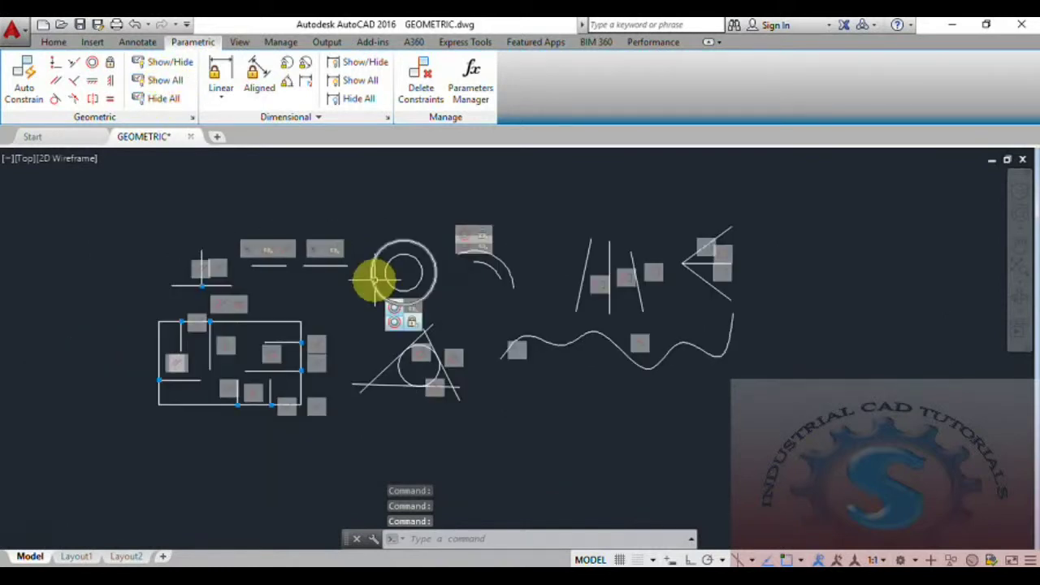
scroll(371, 284, "up", 1)
mouse_move(371, 284)
middle_mouse_down()
mouse_move(396, 293)
mouse_move(380, 291)
middle_mouse_up()
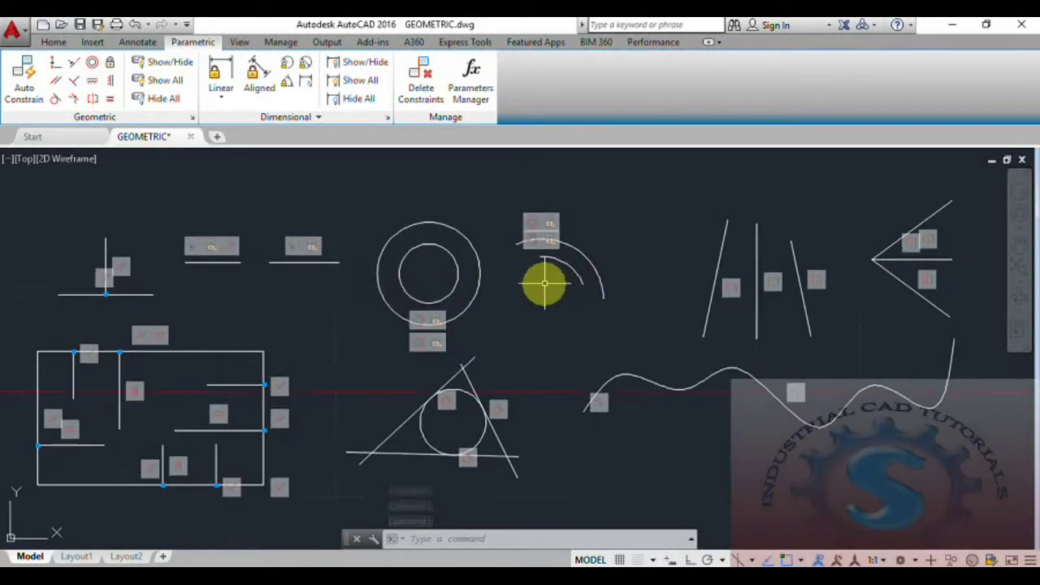
mouse_move(604, 460)
middle_mouse_down()
mouse_move(613, 448)
mouse_move(620, 458)
middle_mouse_up()
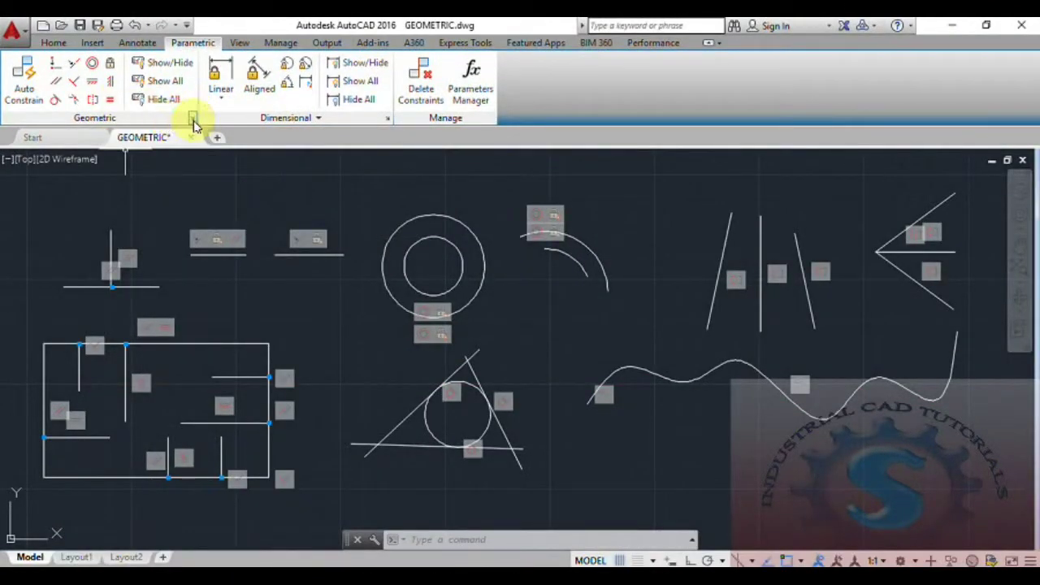
In Constraint Settings, use Clear All then Select All to enable all twelve constraint types.
left_click(192, 118)
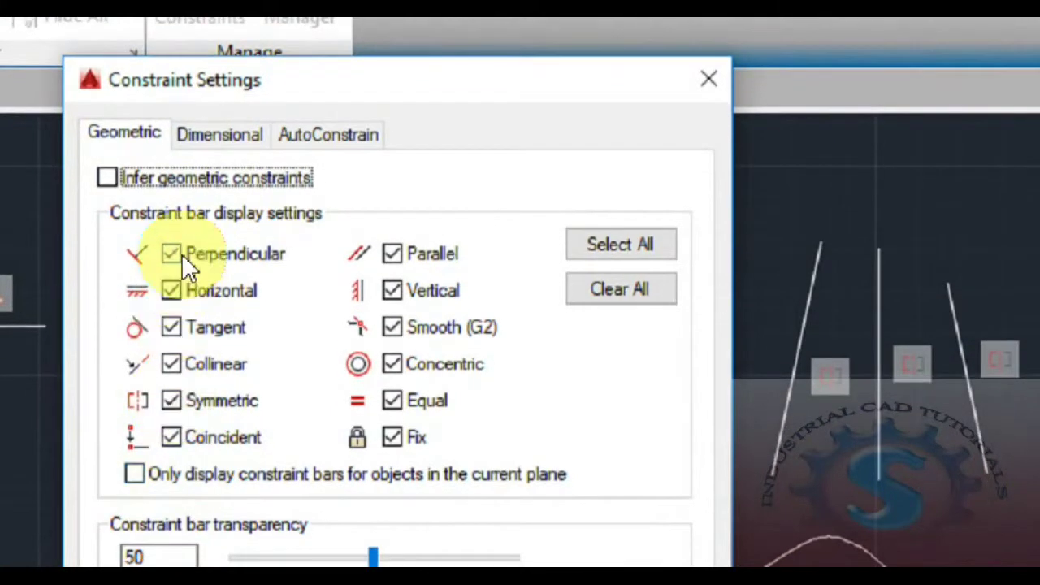
left_click(175, 257)
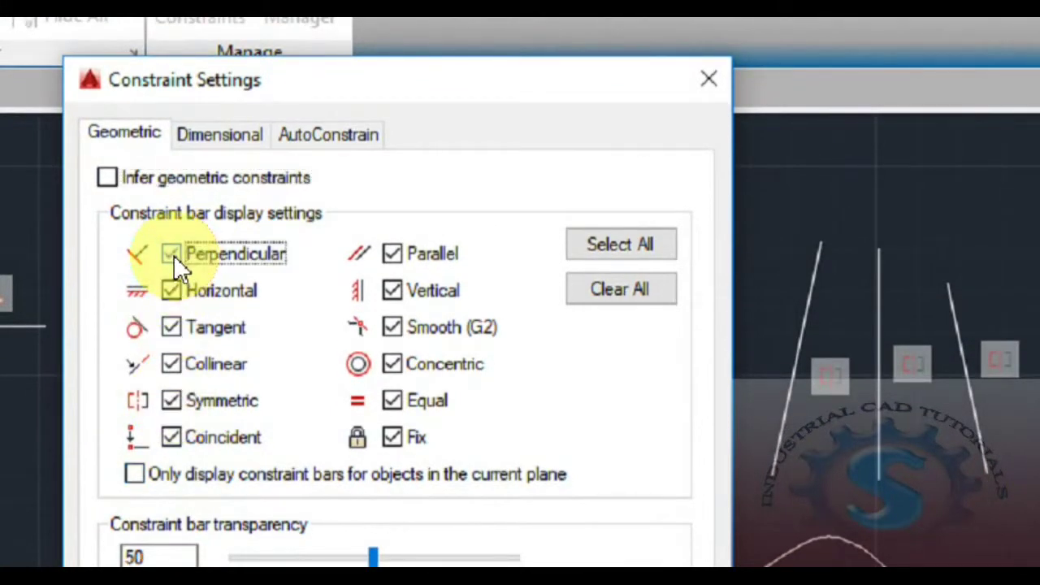
left_click(662, 252)
left_click(651, 293)
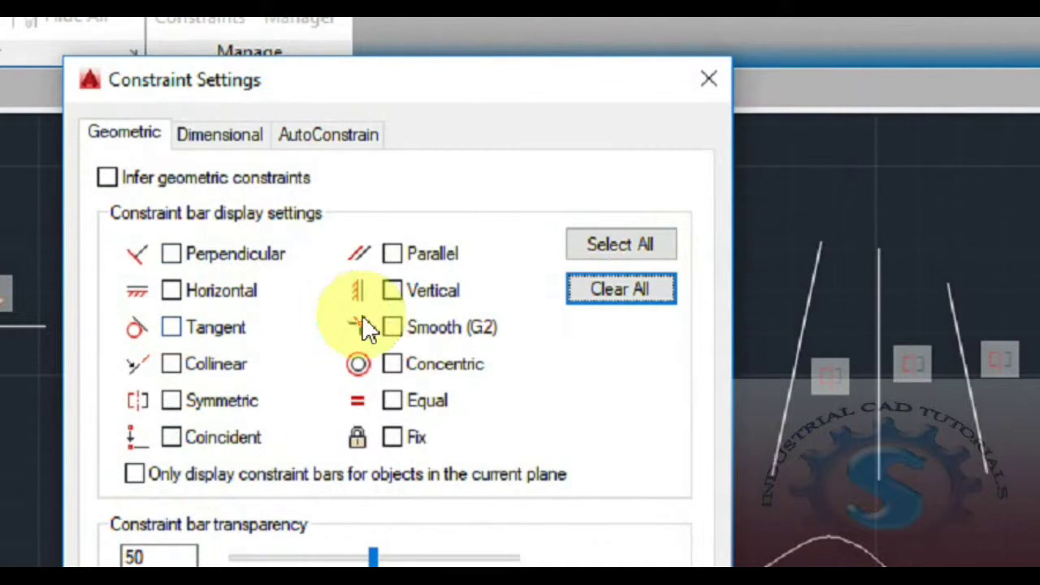
left_click(618, 248)
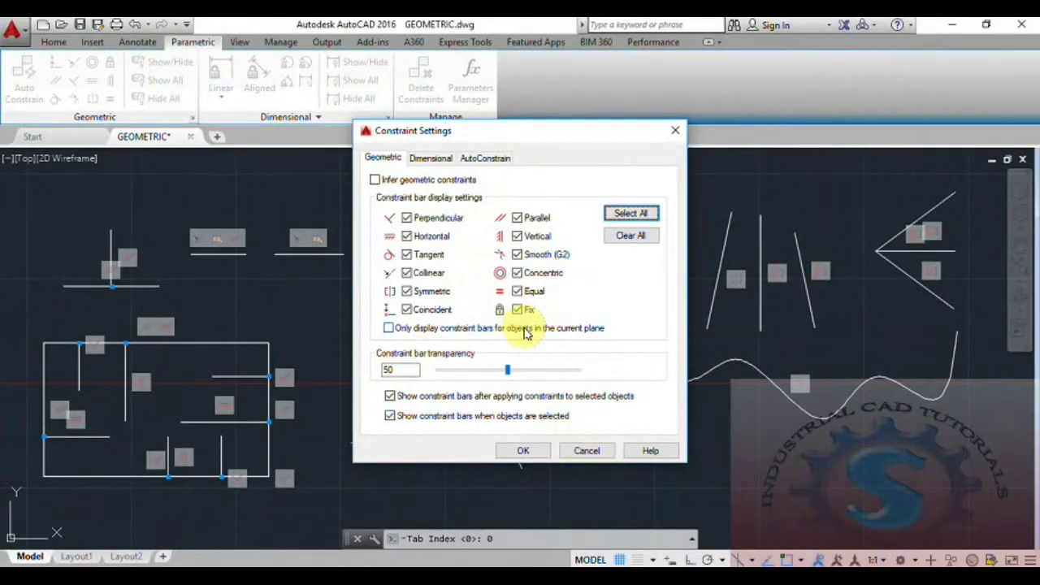
On the Dimensional tab, try Name and Value formats, then settle on Name and Expression (d1=d2+d3).
left_click(430, 158)
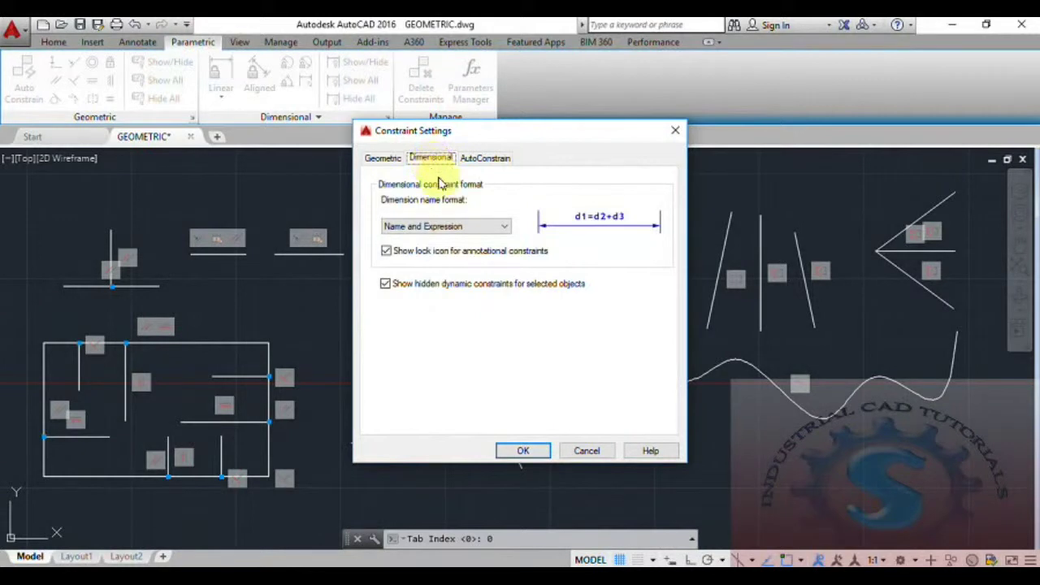
left_click(459, 227)
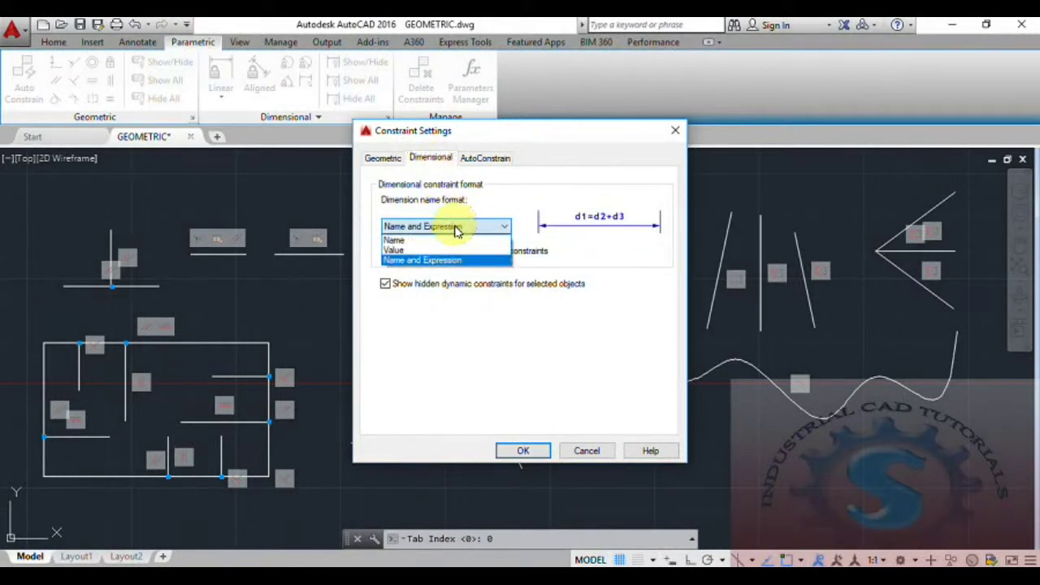
left_click(455, 228)
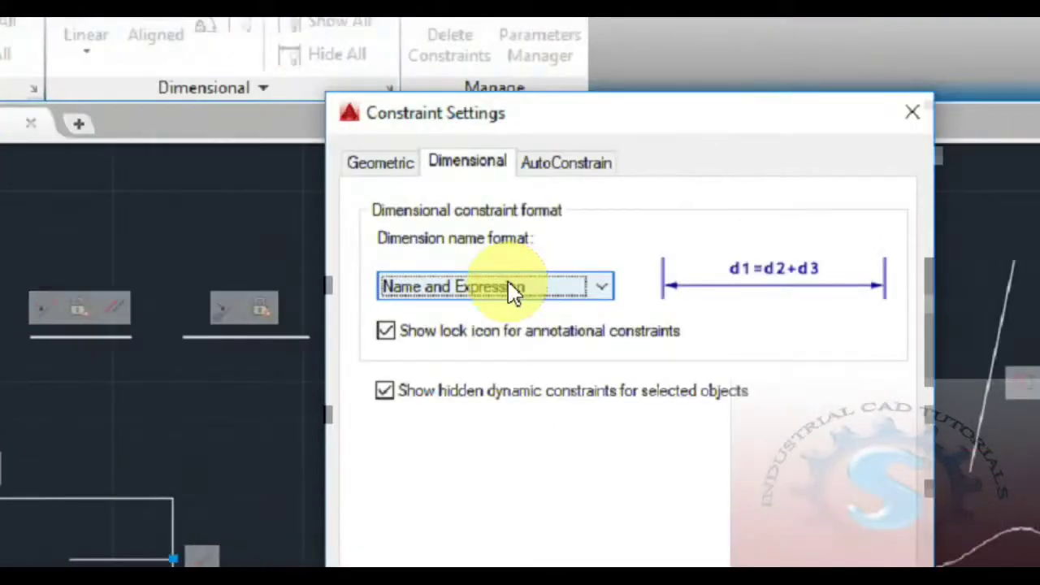
left_click(455, 229)
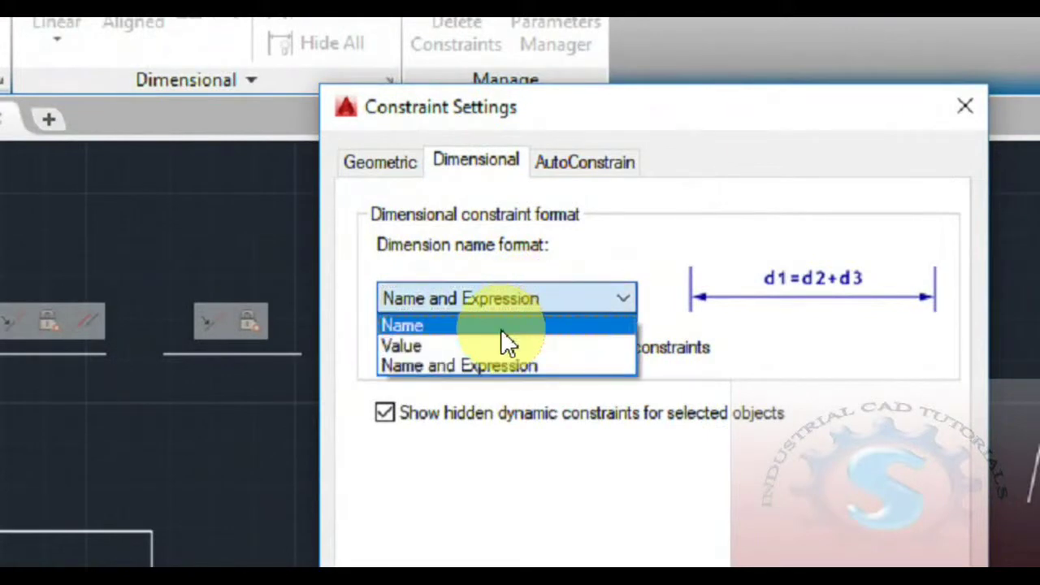
left_click(501, 325)
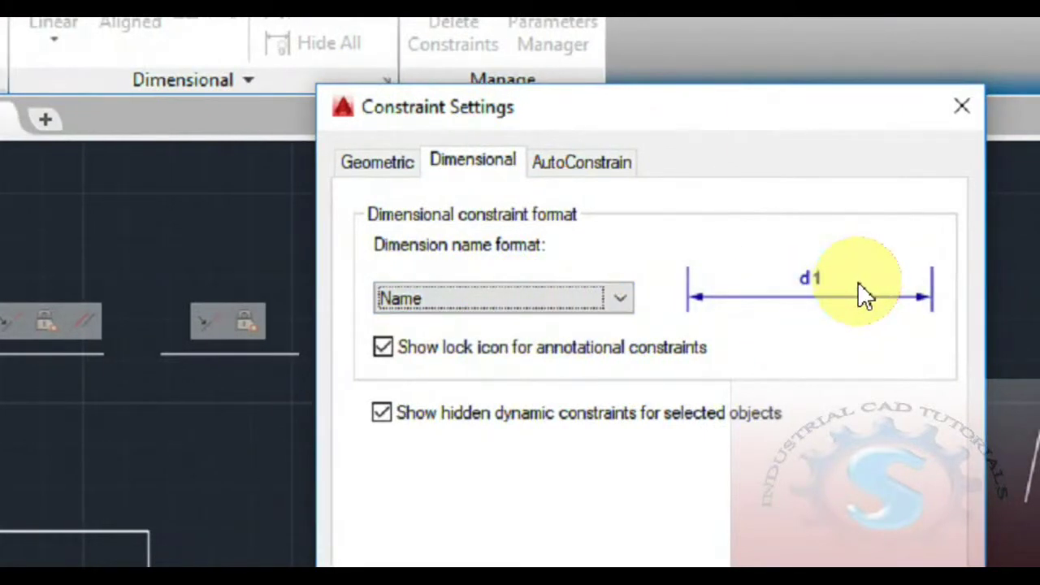
left_click(564, 300)
left_click(522, 345)
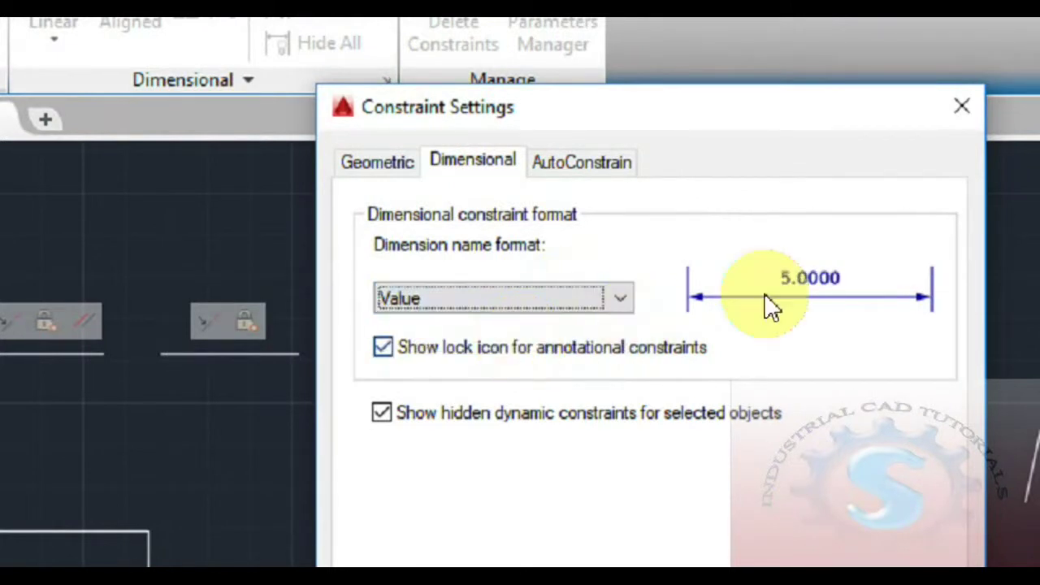
left_click(472, 302)
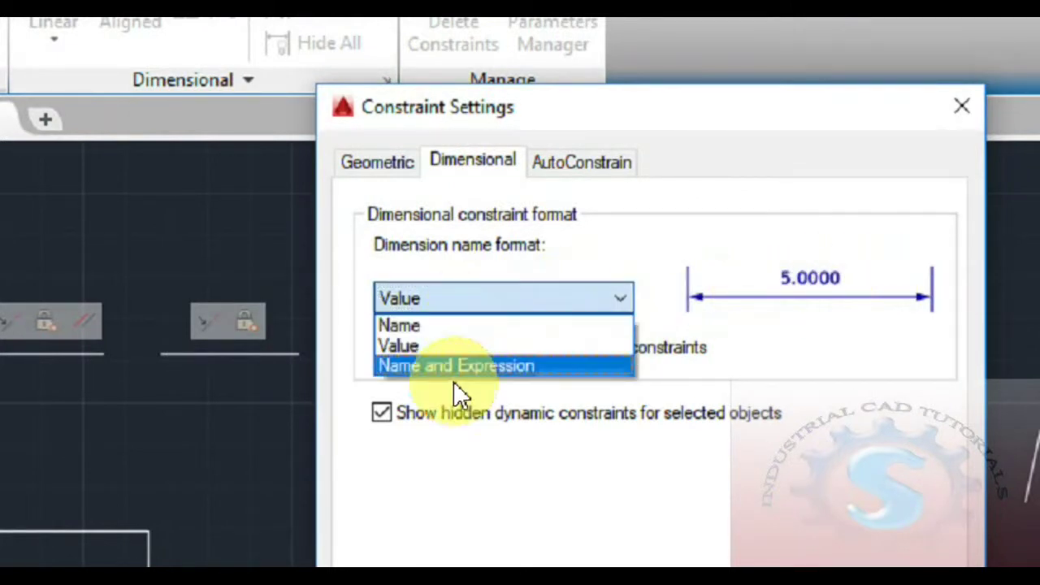
left_click(456, 367)
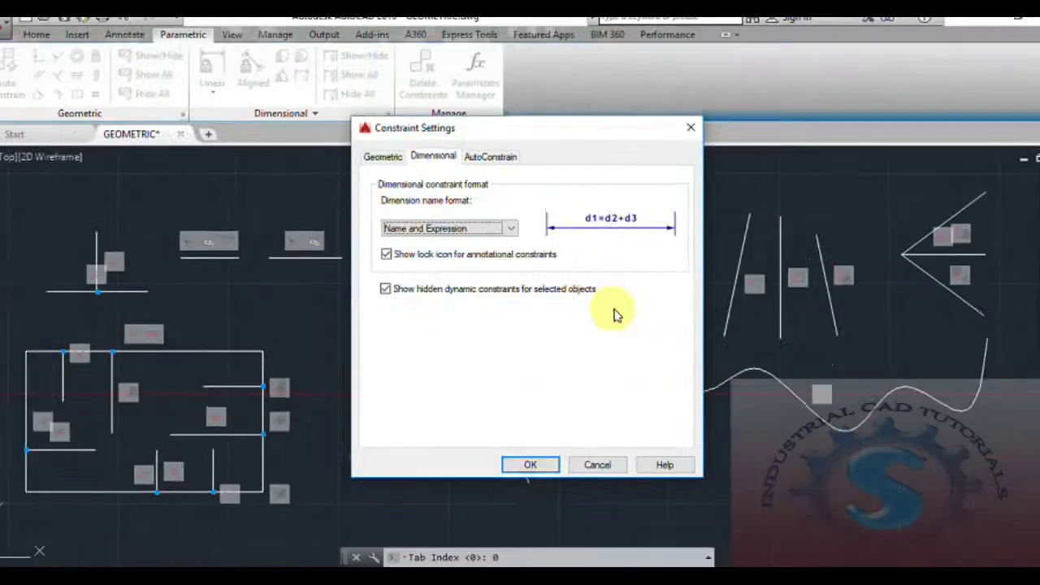
On the AutoConstrain tab, move Coincident down to the last priority, 9.
left_click(509, 162)
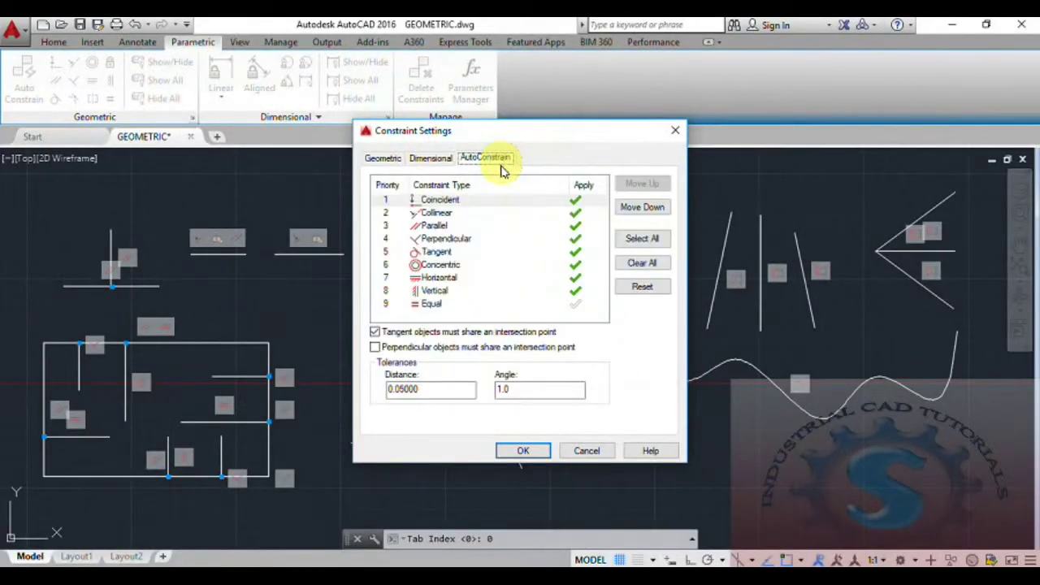
left_click(576, 202)
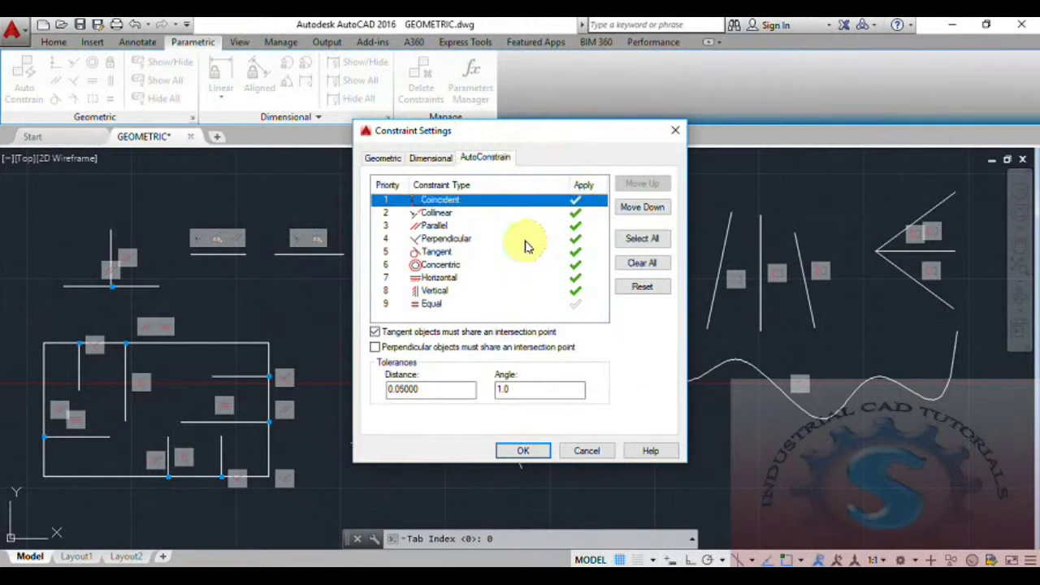
left_click(642, 208)
left_click(642, 209)
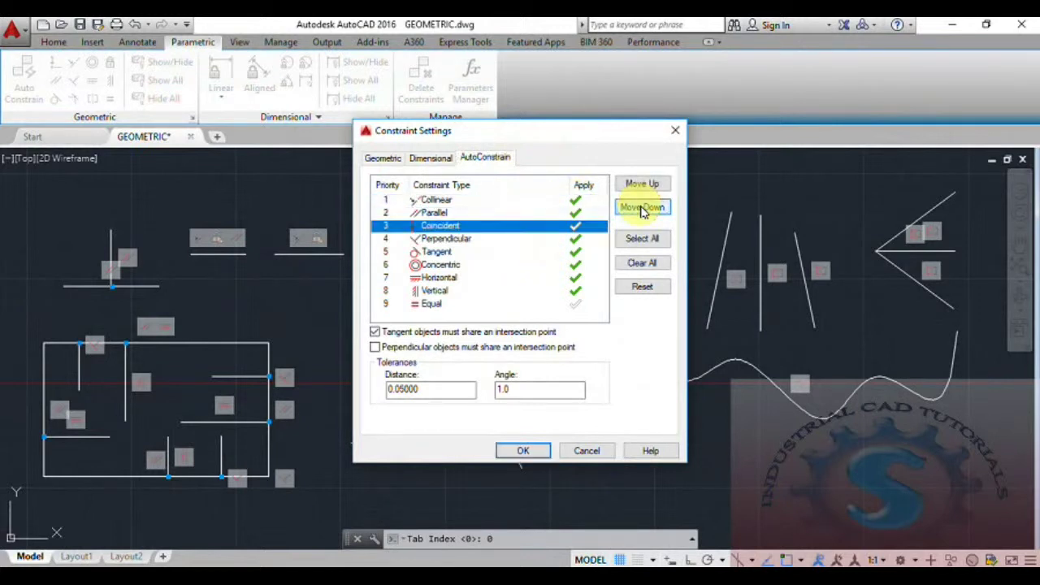
left_click(643, 208)
left_click(642, 208)
left_click(642, 208)
left_click(642, 208)
left_click(642, 208)
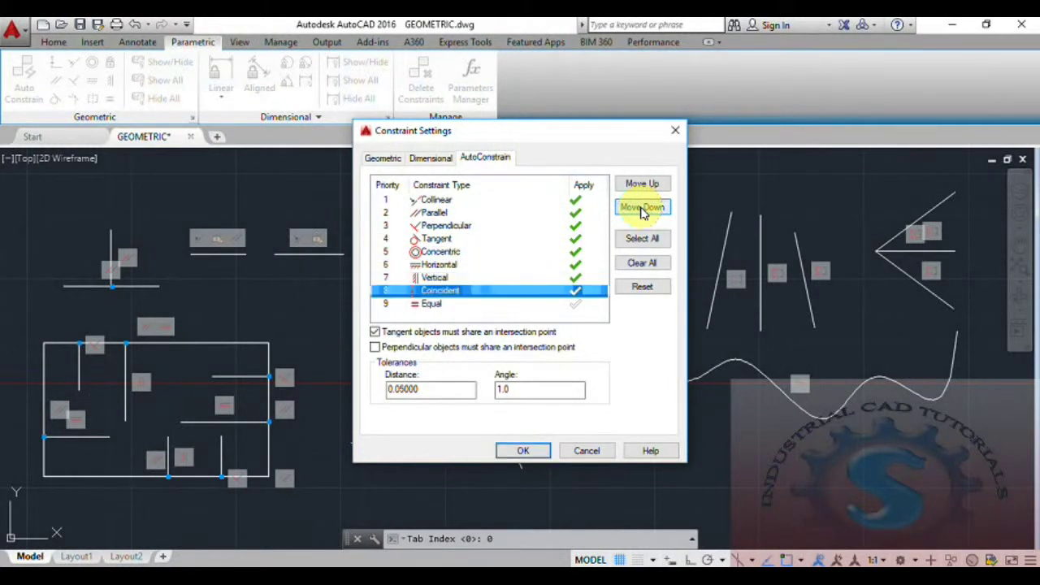
left_click(642, 208)
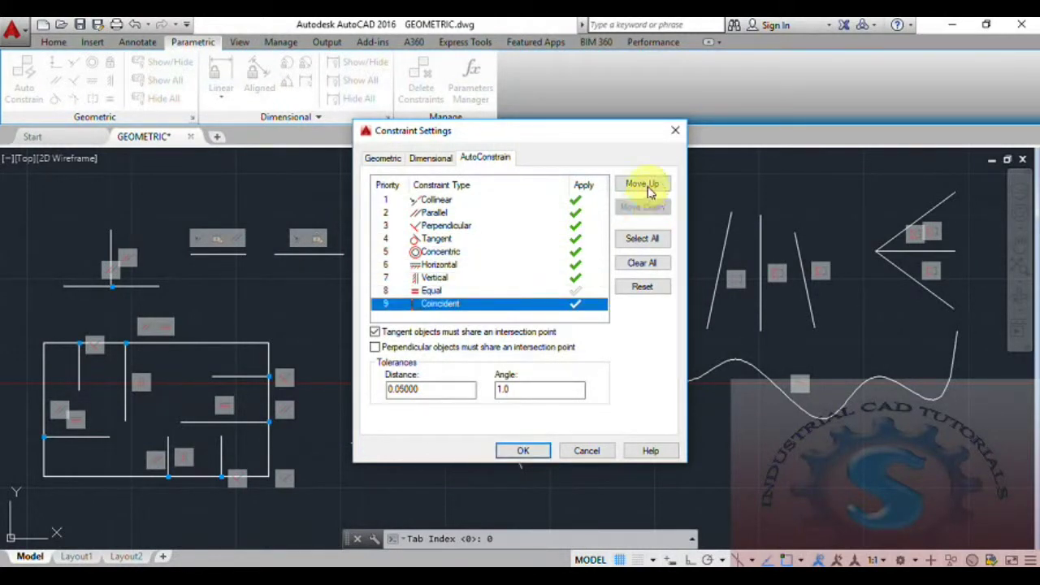
Move Coincident back up to priority 1 and clear its apply check.
left_click(647, 186)
left_click(647, 186)
left_click(648, 186)
left_click(648, 186)
left_click(648, 186)
left_click(648, 186)
left_click(647, 186)
left_click(647, 186)
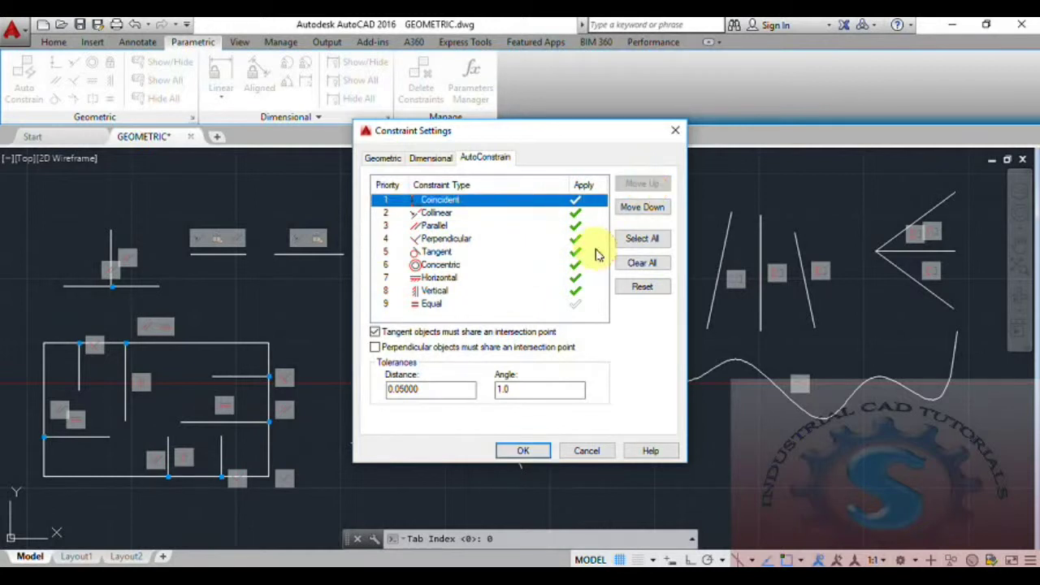
left_click(376, 349)
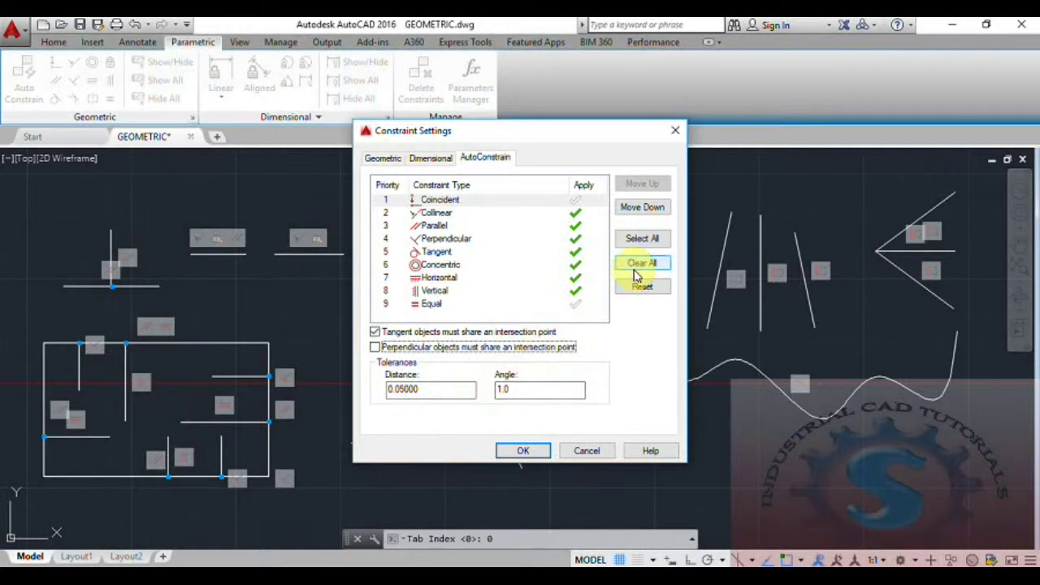
Turn on Equal's apply check and toggle Horizontal off and back on.
left_click(574, 304)
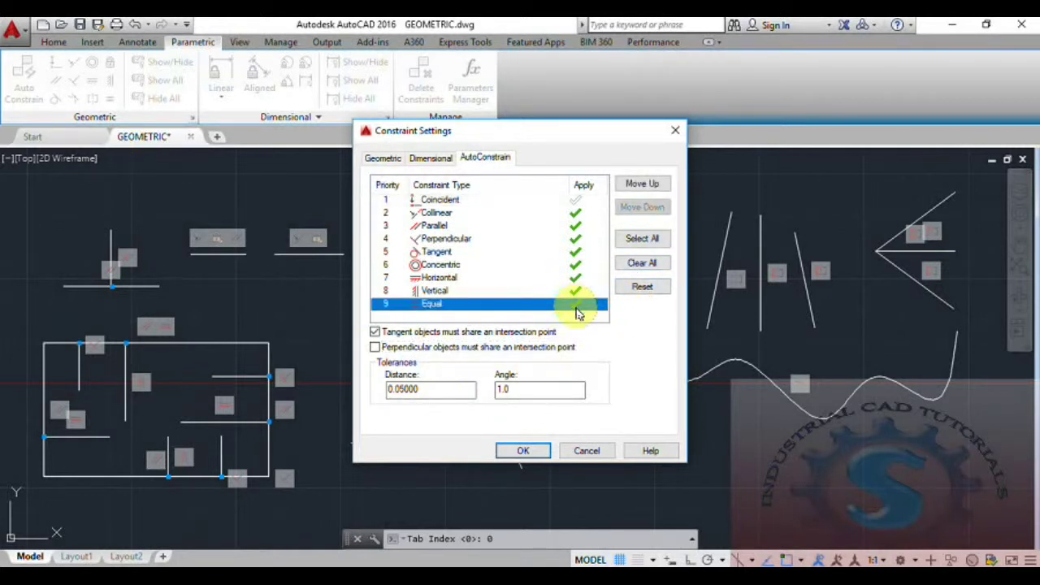
left_click(576, 306)
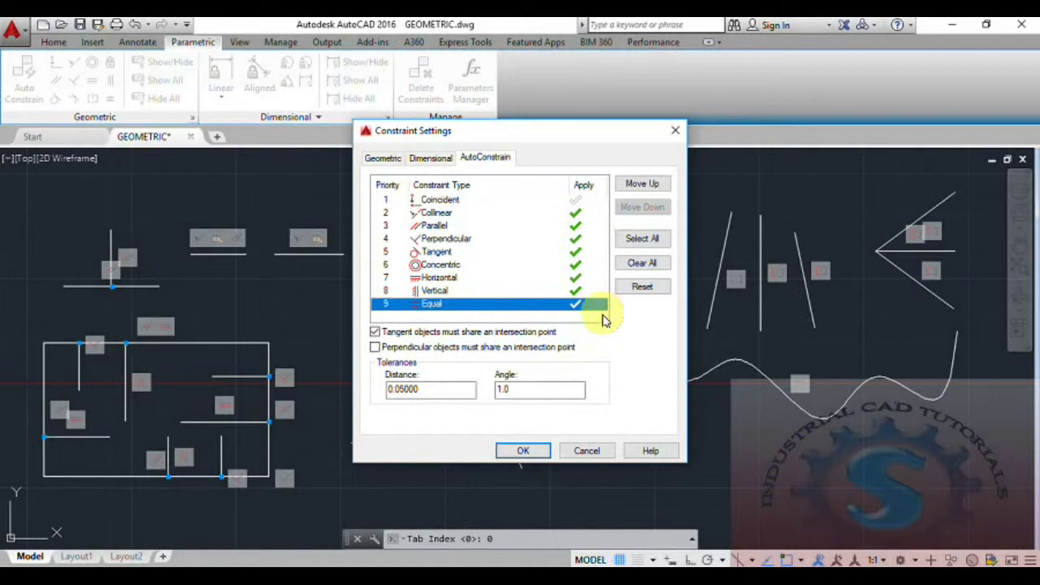
left_click(588, 292)
left_click(578, 304)
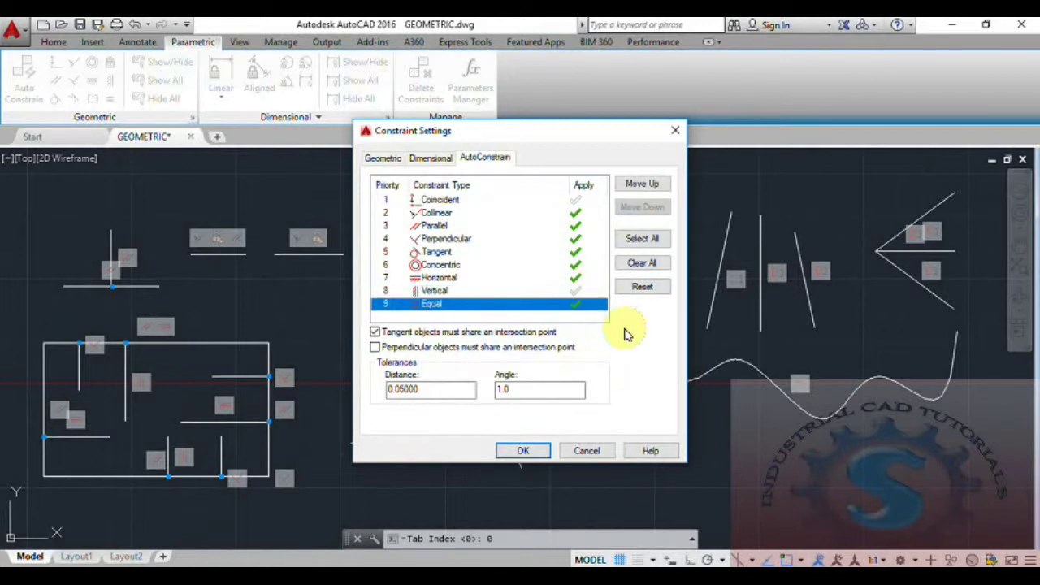
left_click(576, 278)
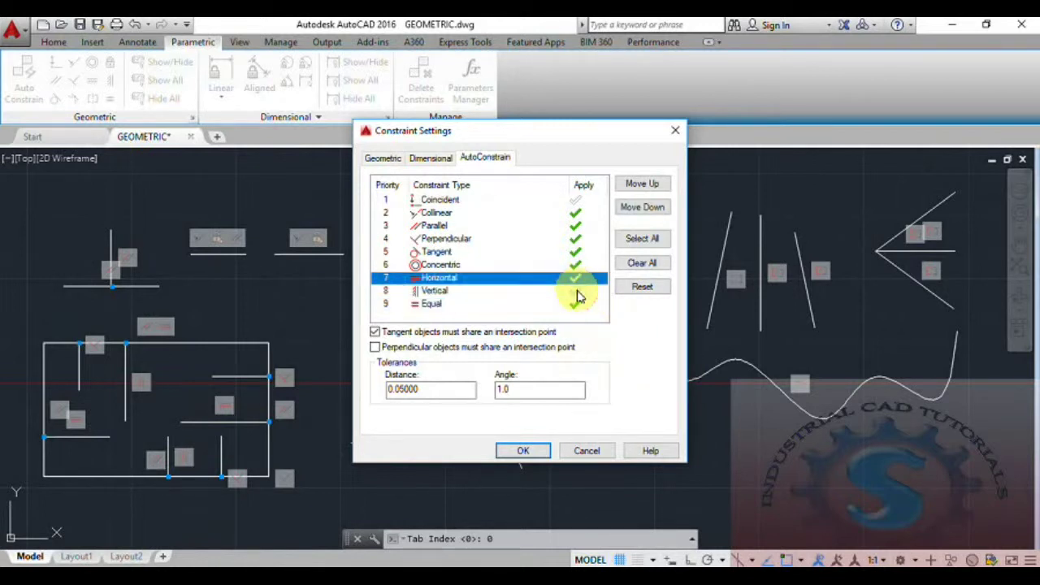
left_click(576, 291)
left_click(576, 278)
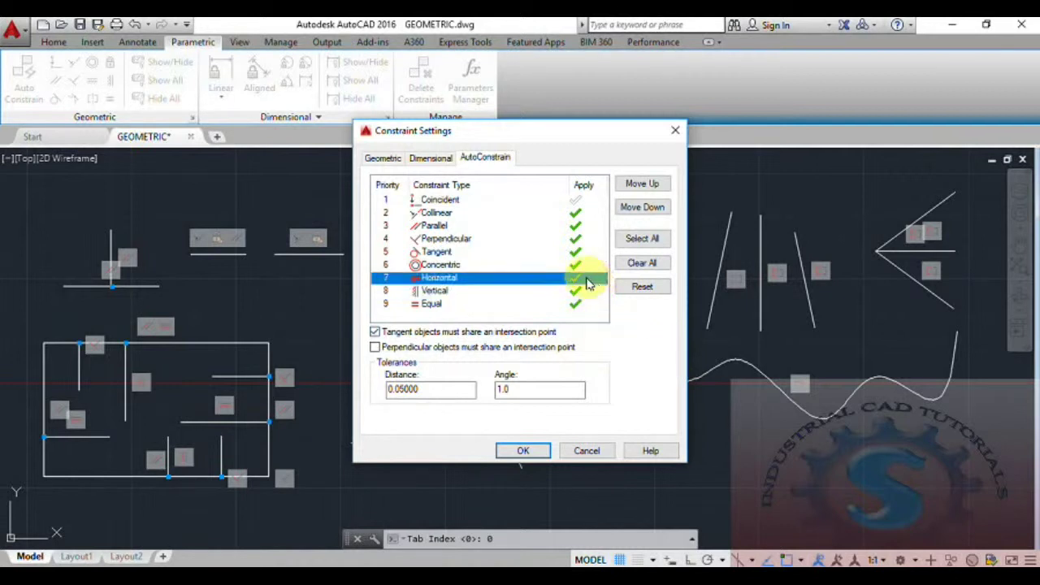
left_click(575, 305)
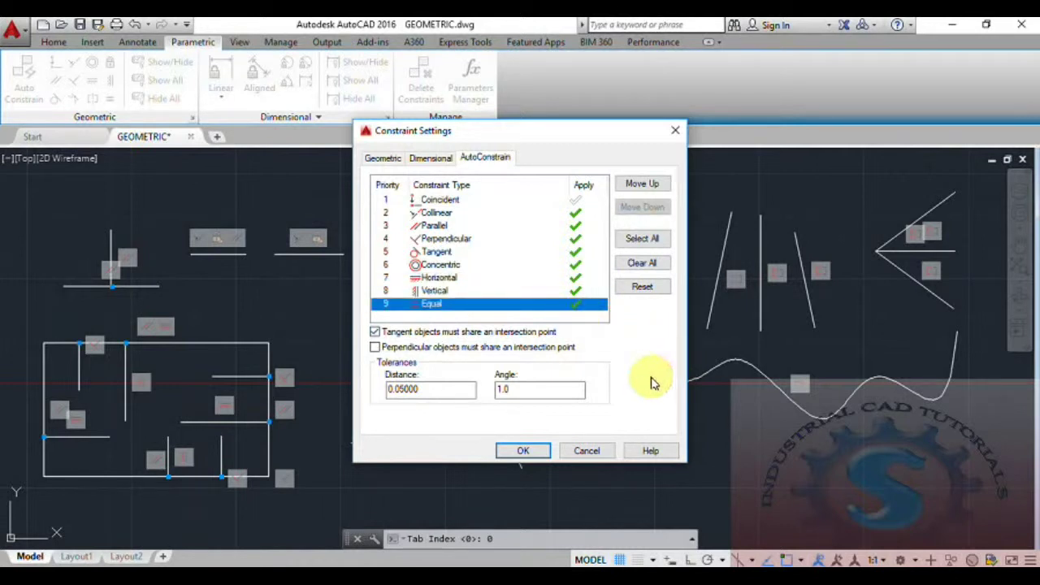
Clear and re-check Collinear, Parallel, Tangent and Horizontal so all nine types apply.
left_click(579, 200)
left_click(577, 214)
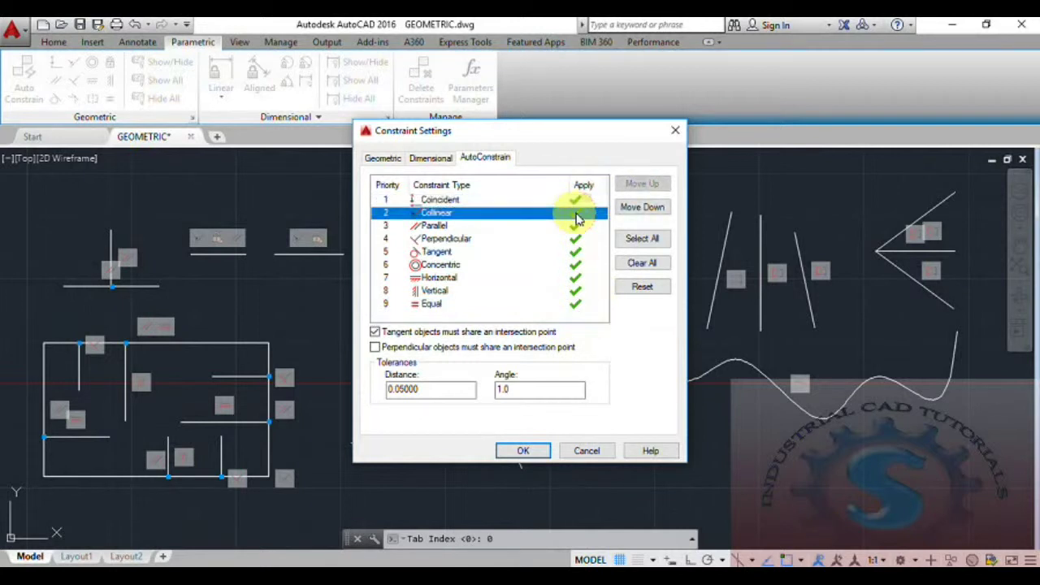
left_click(577, 213)
left_click(575, 226)
left_click(576, 252)
left_click(569, 304)
left_click(573, 278)
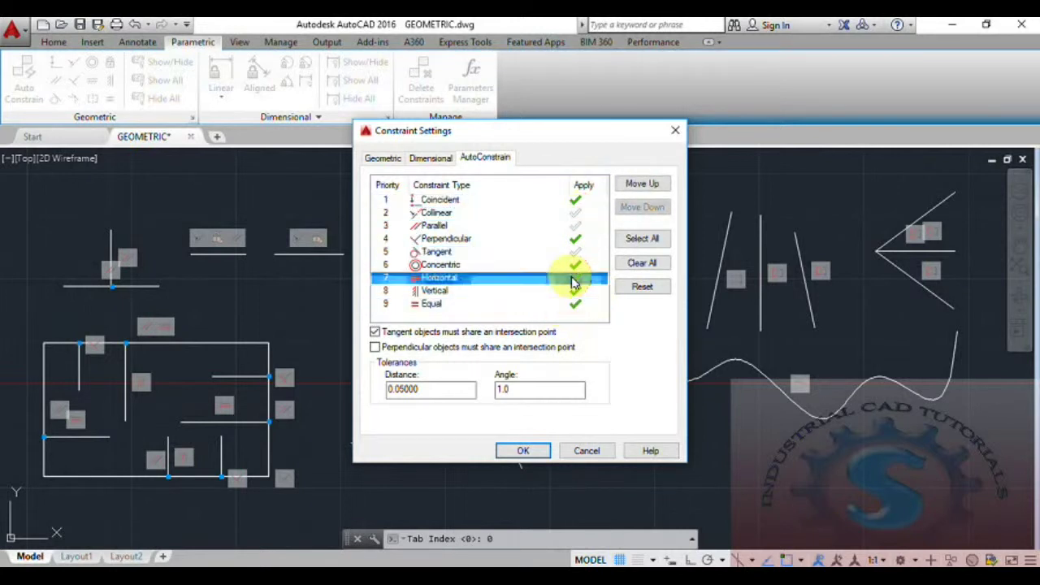
left_click(574, 265)
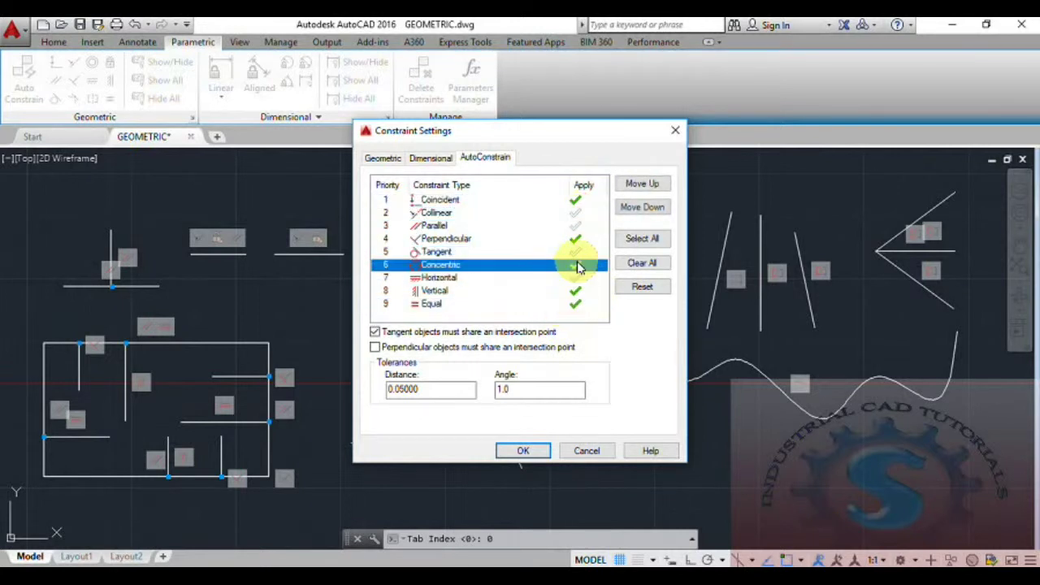
left_click(575, 213)
left_click(575, 226)
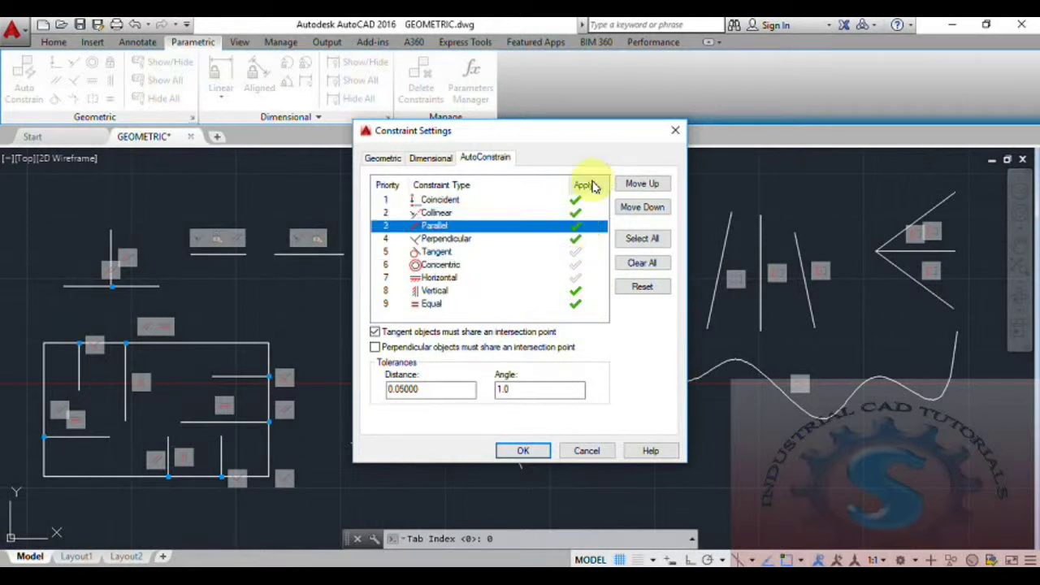
left_click(575, 252)
left_click(579, 264)
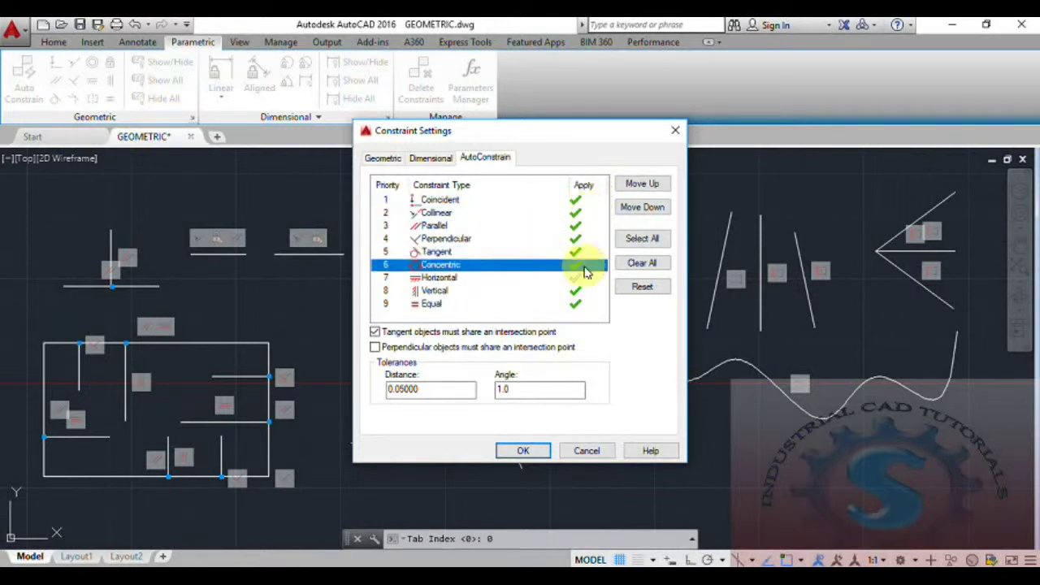
left_click(575, 277)
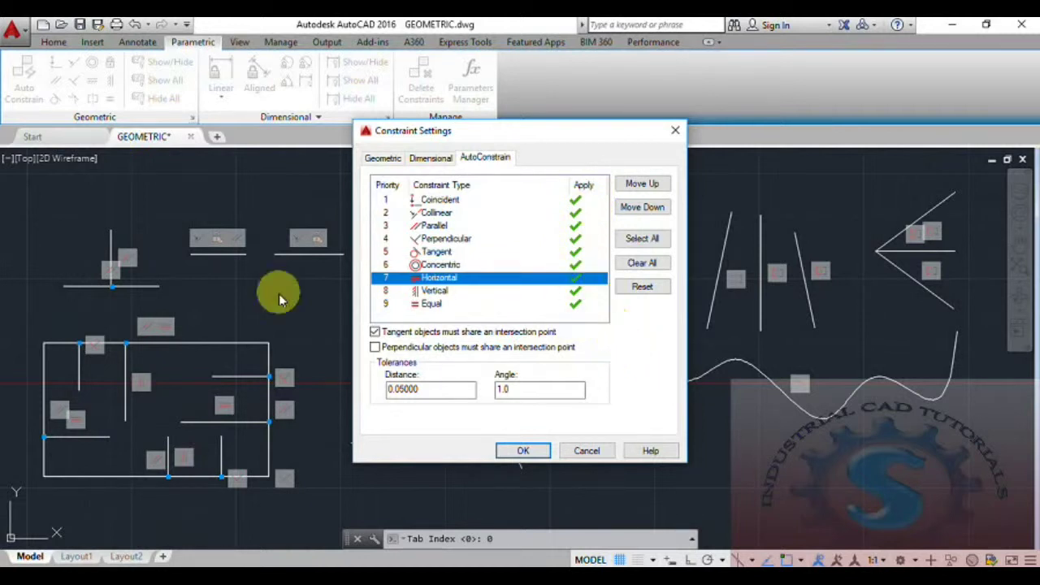
Review the Dimensional and Geometric tabs, then close Constraint Settings with OK.
left_click(430, 163)
left_click(390, 161)
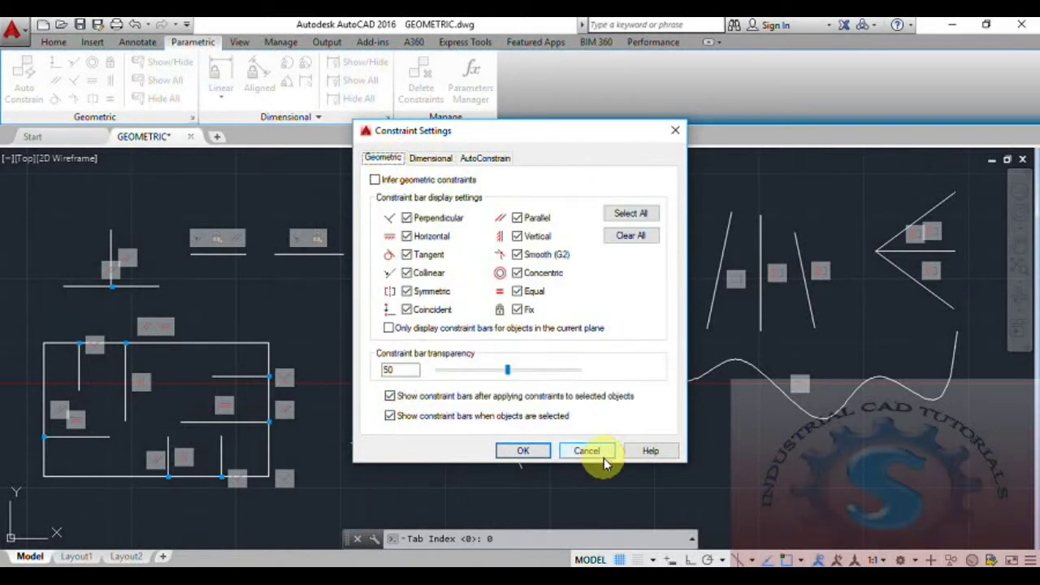
left_click(523, 451)
middle_click_drag(527, 433, 513, 436)
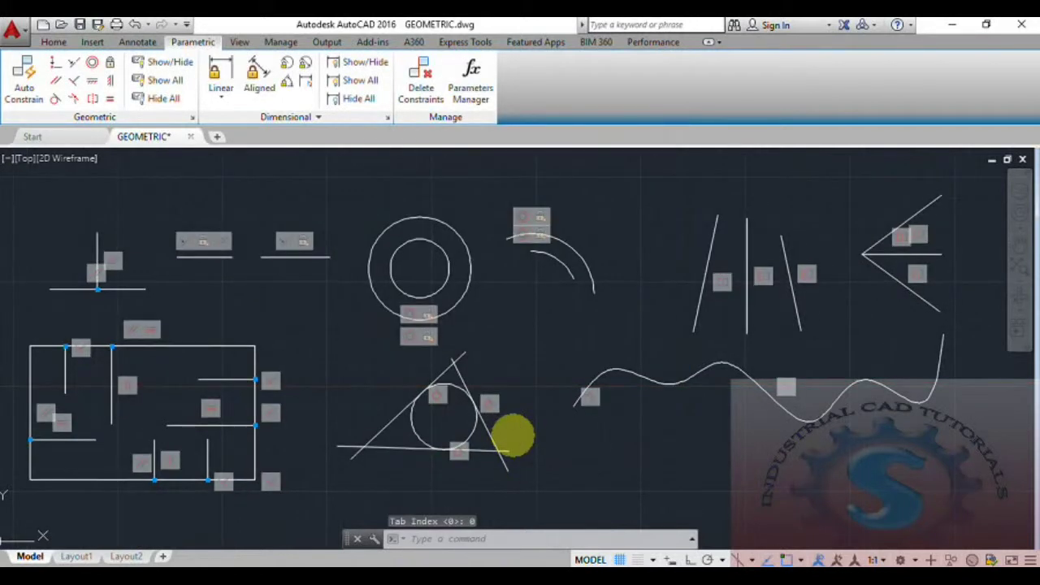